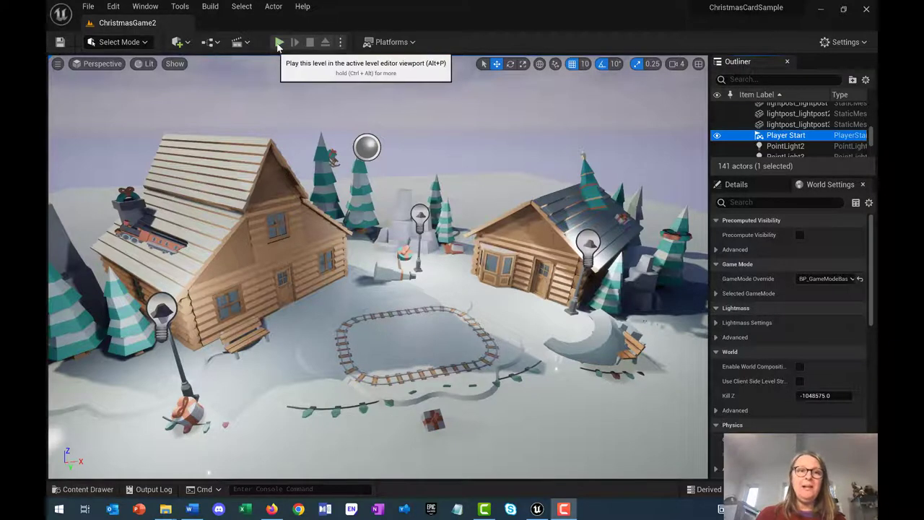
Play the level and place the tree ornament, chimney wreath, roof train, gift box, parcel and garland
click(279, 43)
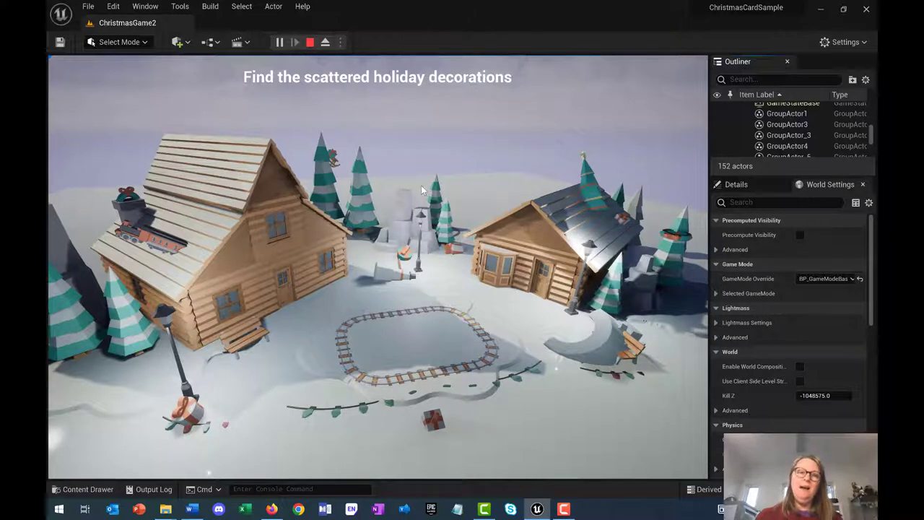
click(333, 159)
click(126, 193)
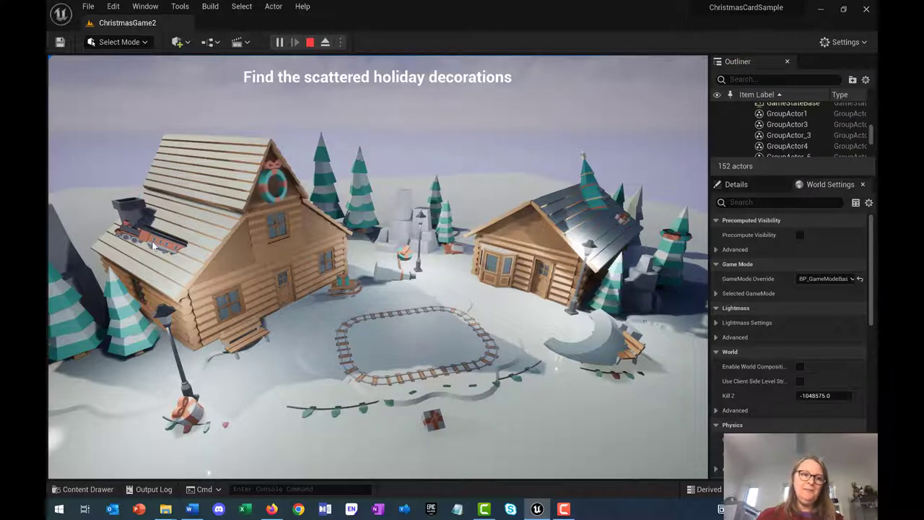
click(153, 246)
click(191, 410)
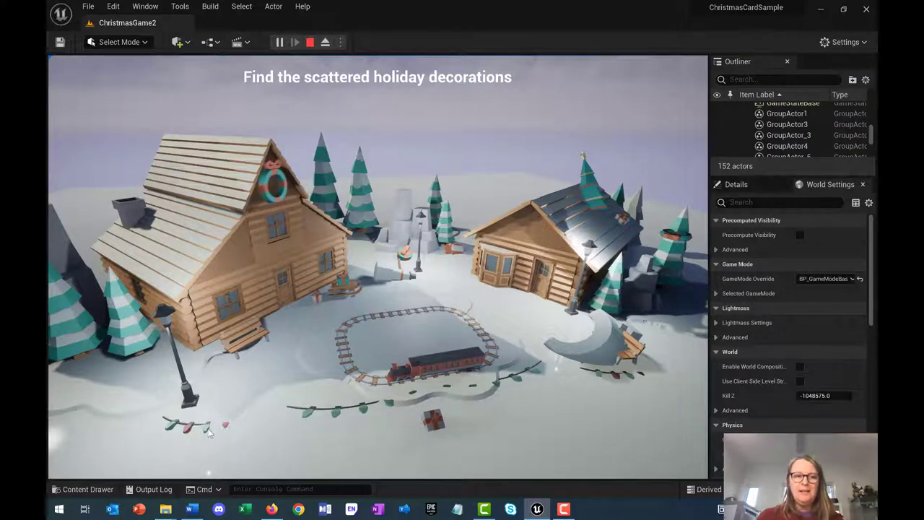
click(437, 428)
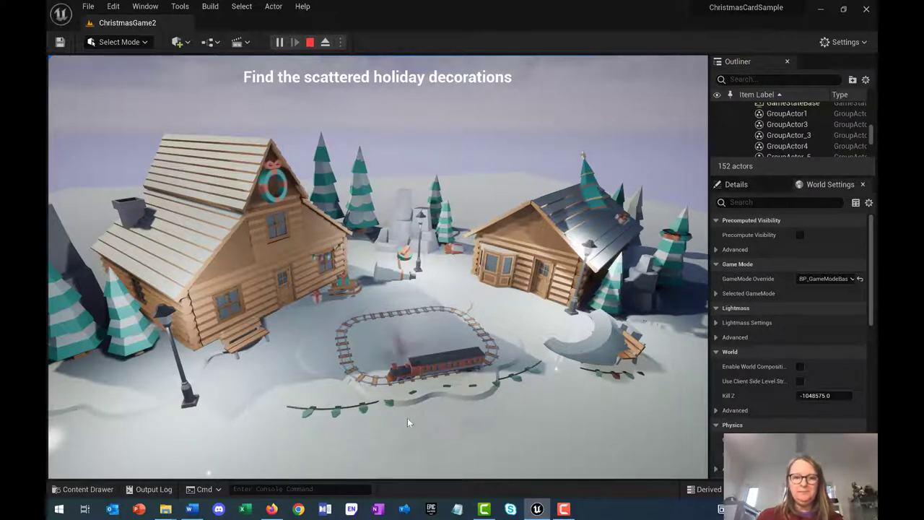
click(362, 405)
Place the house garland, igloo, cabin wreath, centre tree and fence decorations, then continue to the card
click(605, 375)
click(603, 347)
click(677, 240)
click(624, 218)
click(456, 250)
click(404, 254)
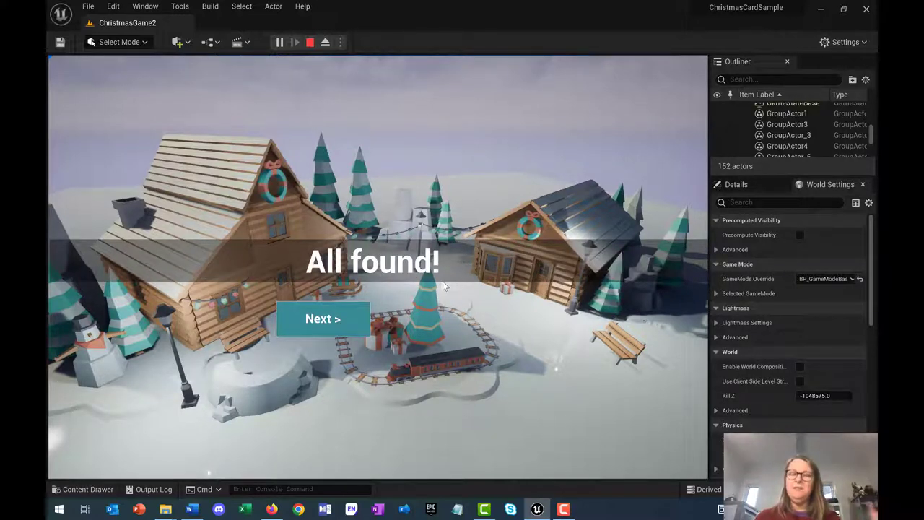
click(333, 331)
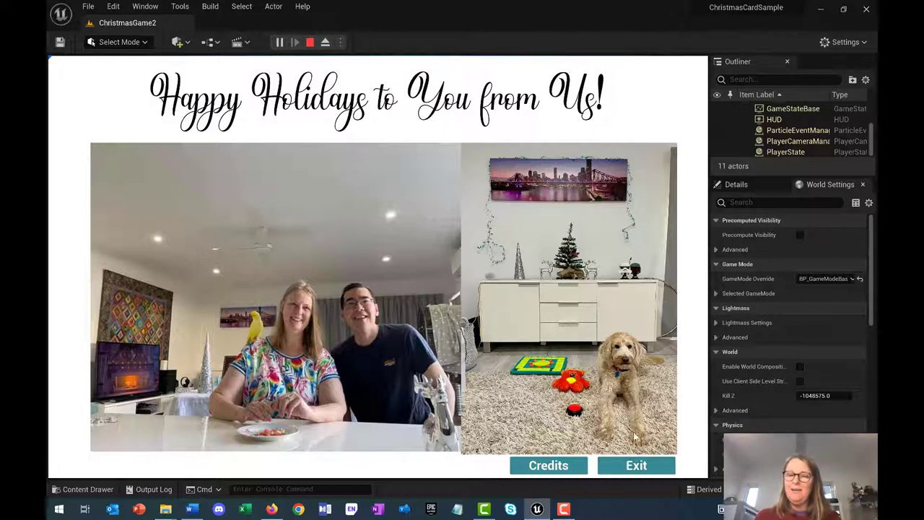
Show the credits screen listing music, sound effects and 3D Christmas model sources
click(548, 466)
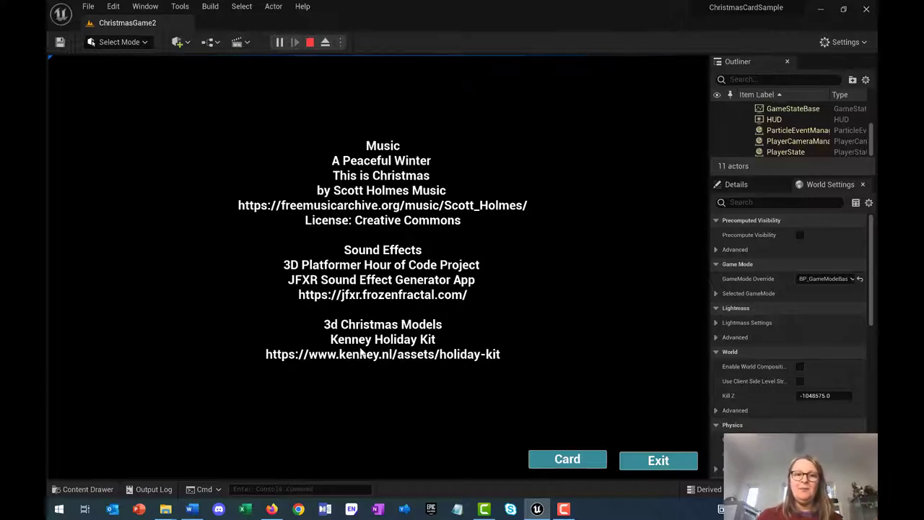
mouse_move(272, 509)
click(272, 455)
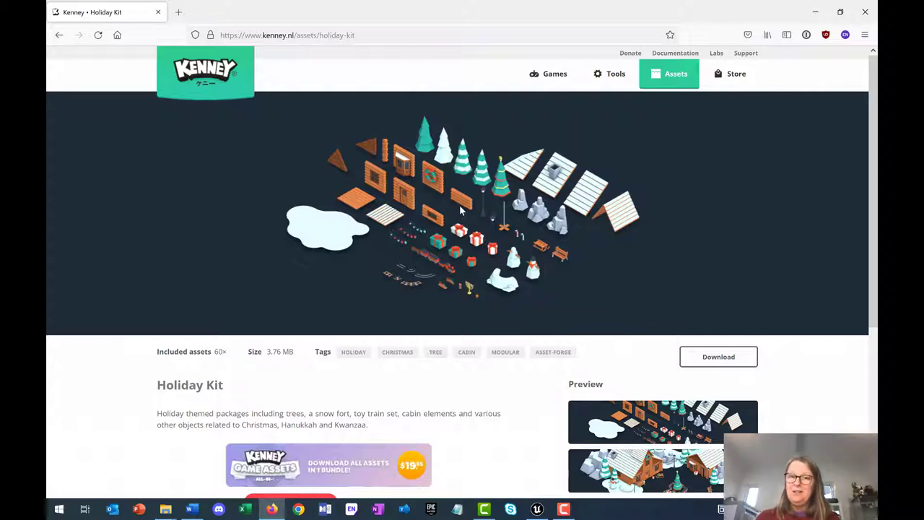
key(alt+Tab)
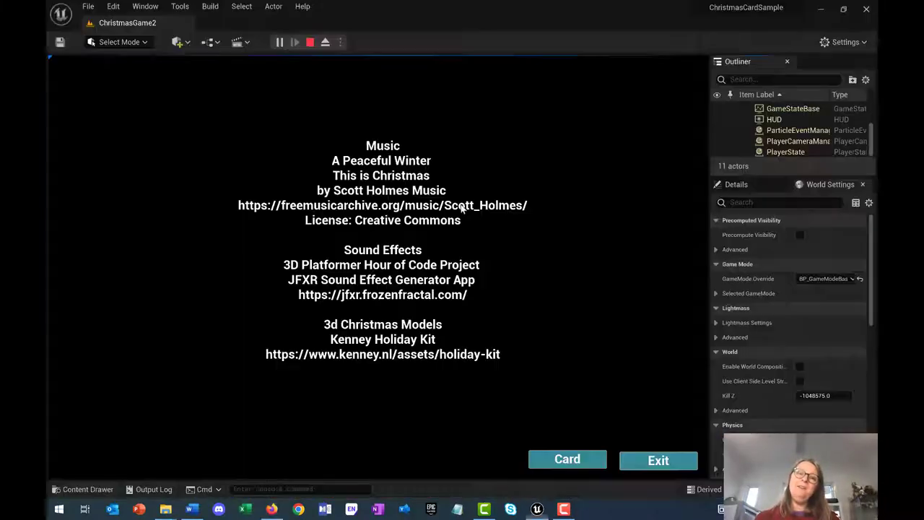
Return to the holiday card, exit the play session, and close the Unreal Editor
click(571, 462)
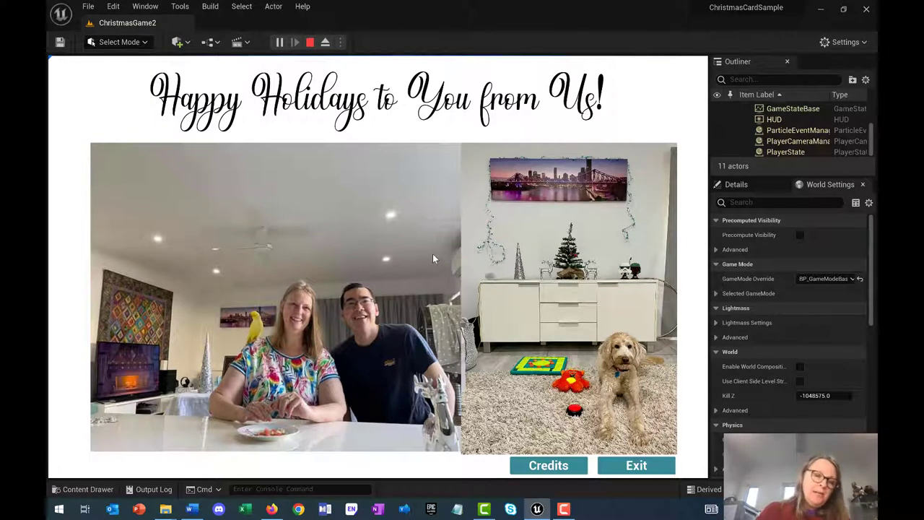
click(637, 468)
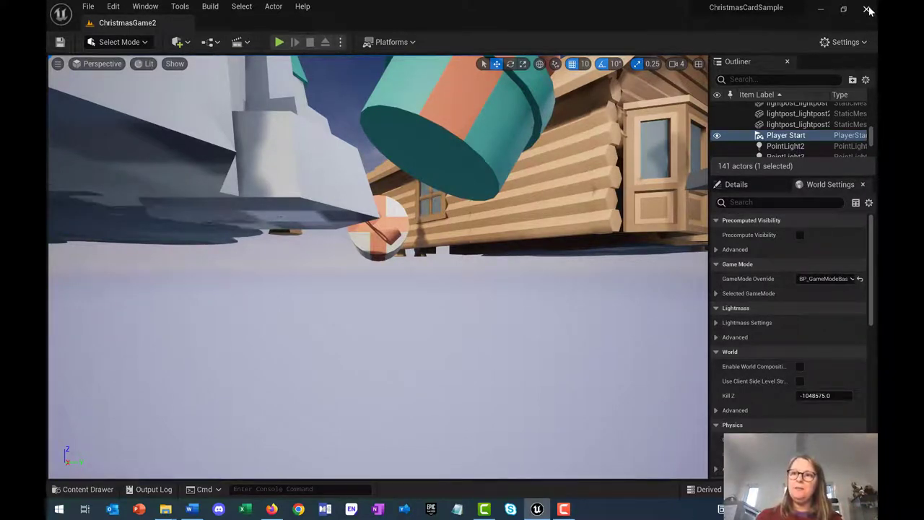
click(868, 10)
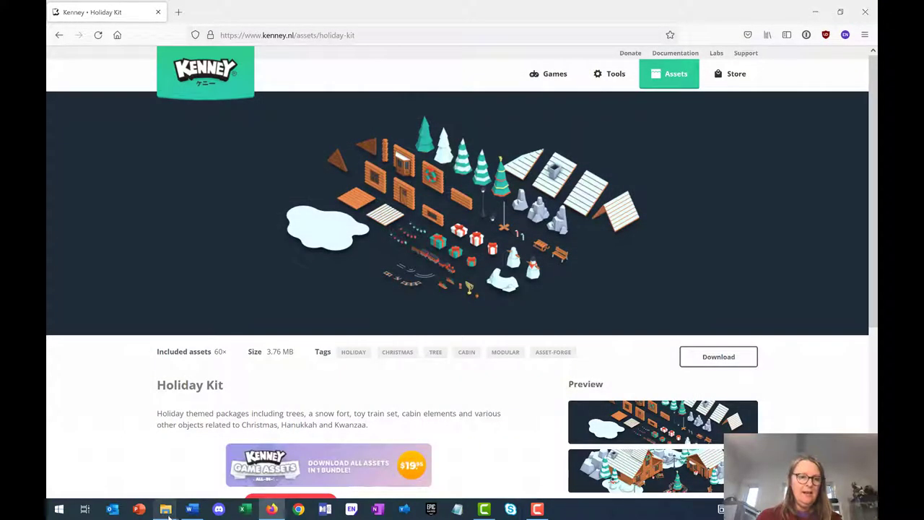
Extract ChristmasCardAssetsInPlace 5-0.zip and launch ChristmasCardSample.uproject from the extracted folder
mouse_move(165, 509)
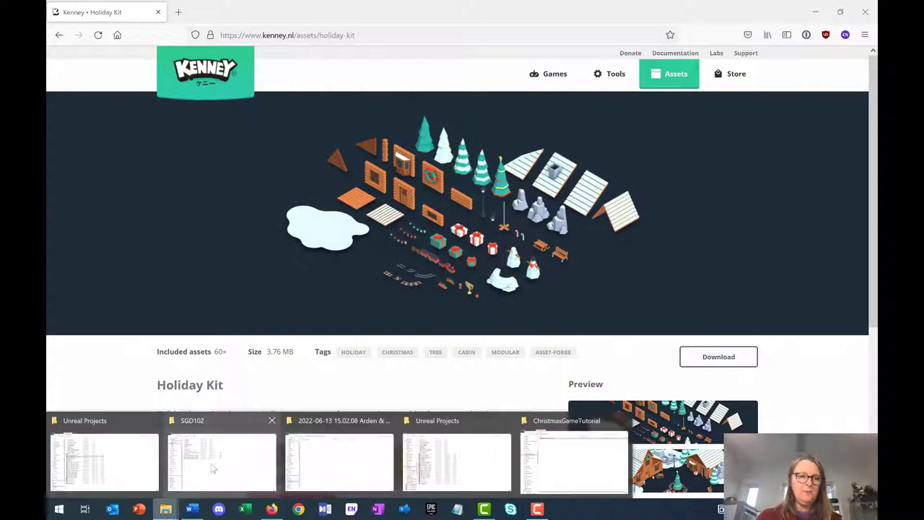
click(566, 453)
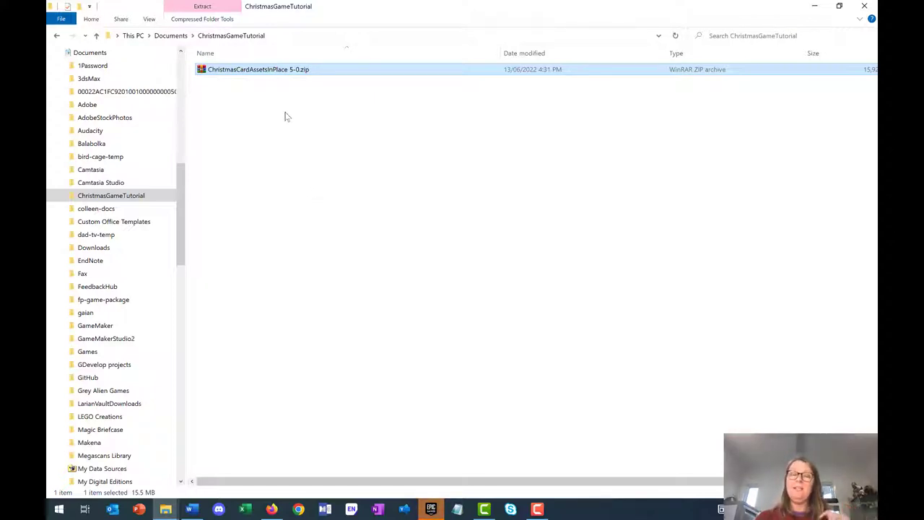
right_click(264, 74)
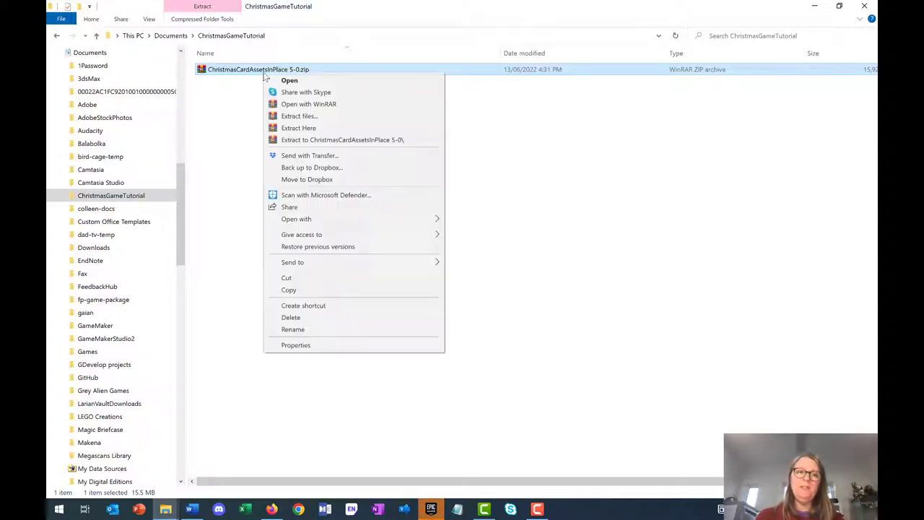
click(318, 140)
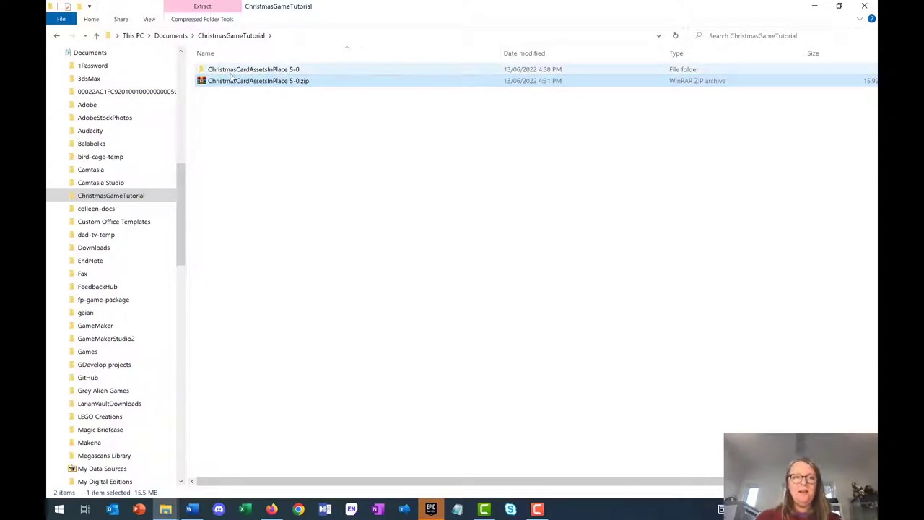
double_click(231, 73)
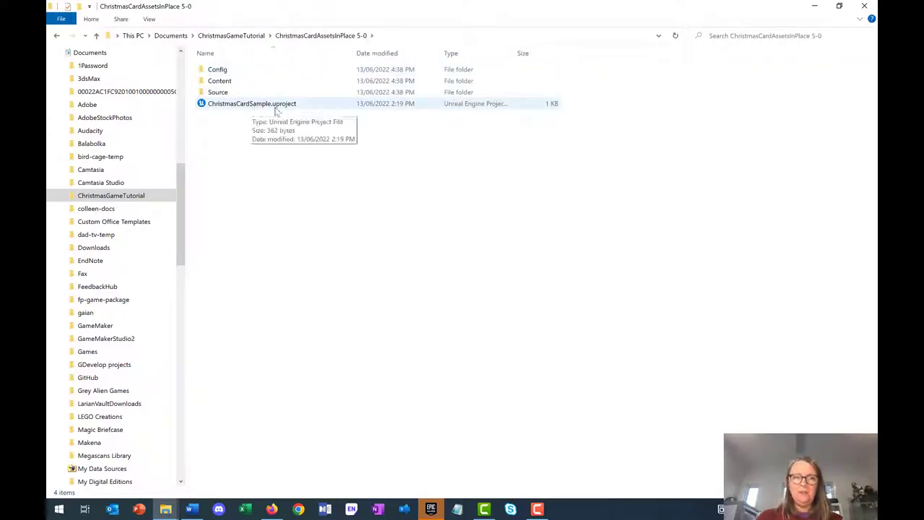
double_click(269, 105)
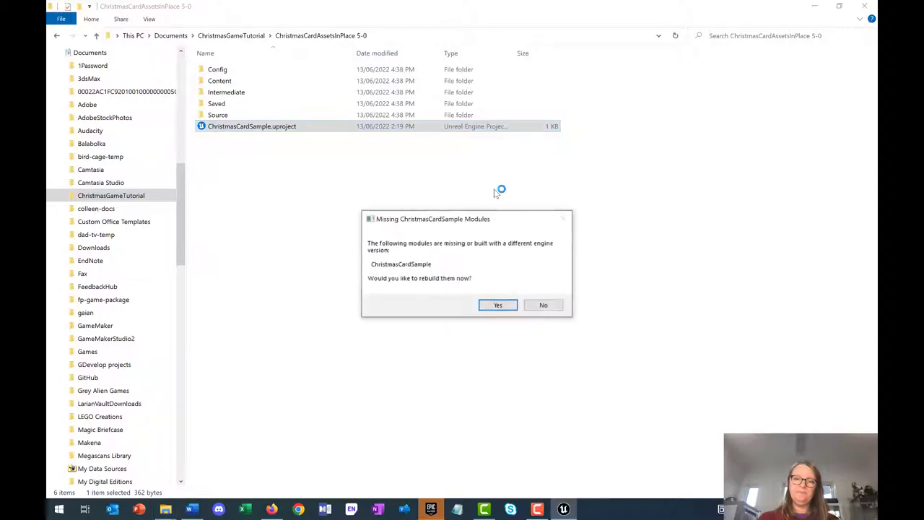
Confirm rebuilding the missing ChristmasCardSample modules and wait for the editor to load
click(498, 306)
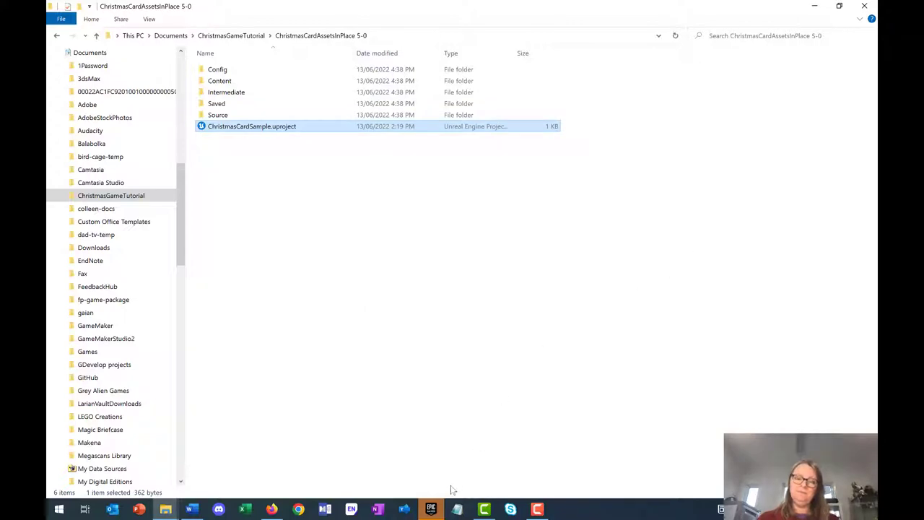
mouse_move(433, 513)
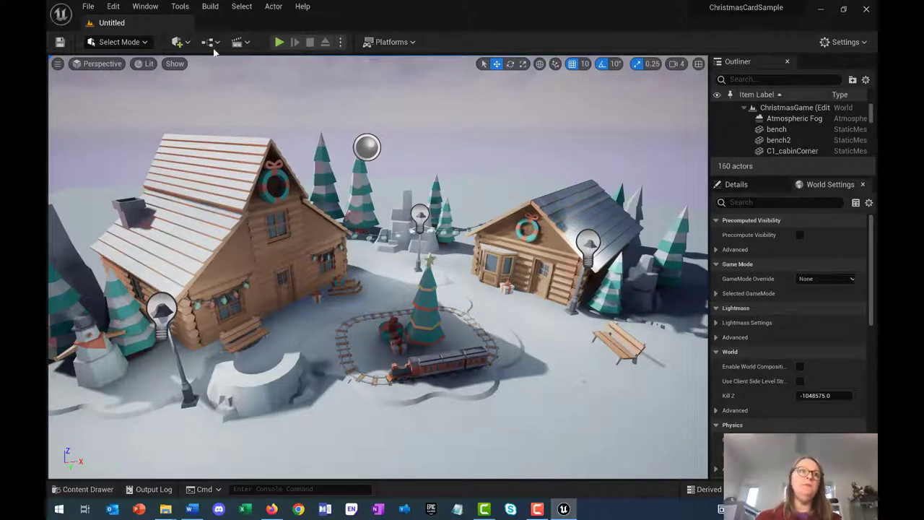
click(271, 509)
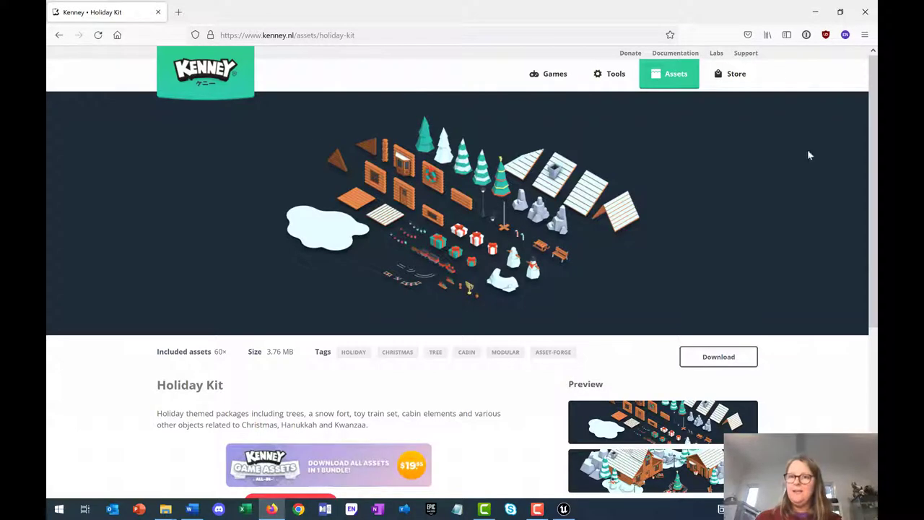
click(823, 12)
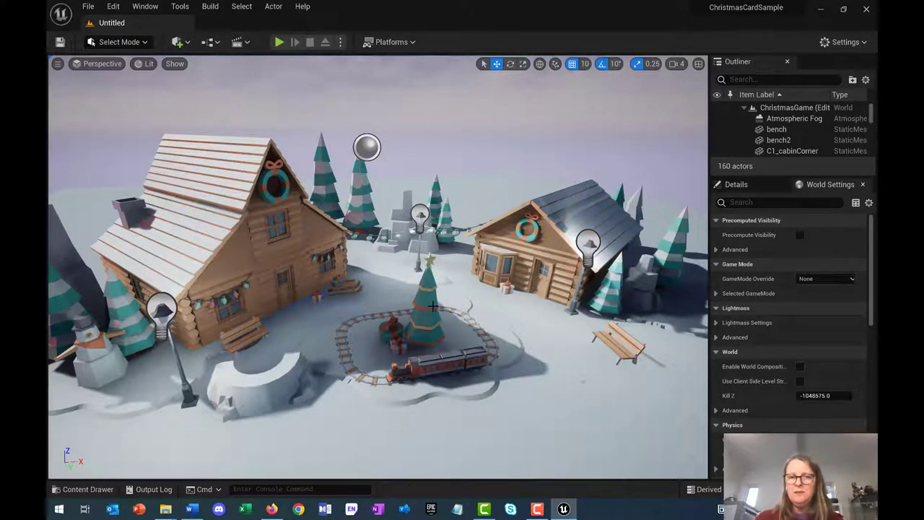
Inspect the trees, train wagons and track pieces, then select the snowy pine behind the left cabin
click(377, 189)
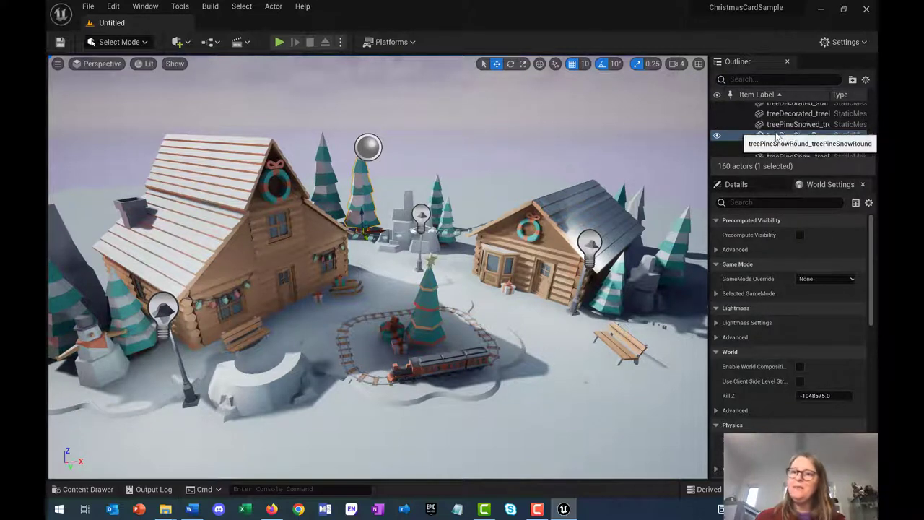
click(448, 217)
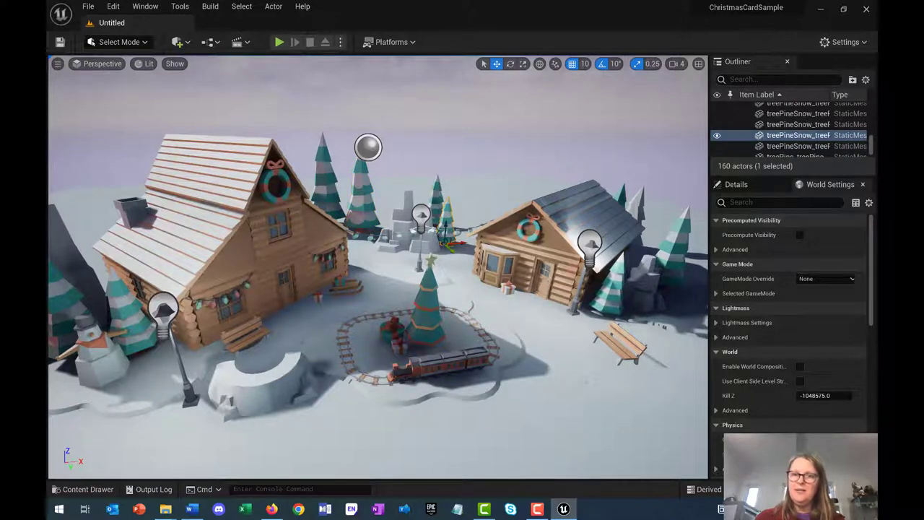
scroll(783, 122, up, 3)
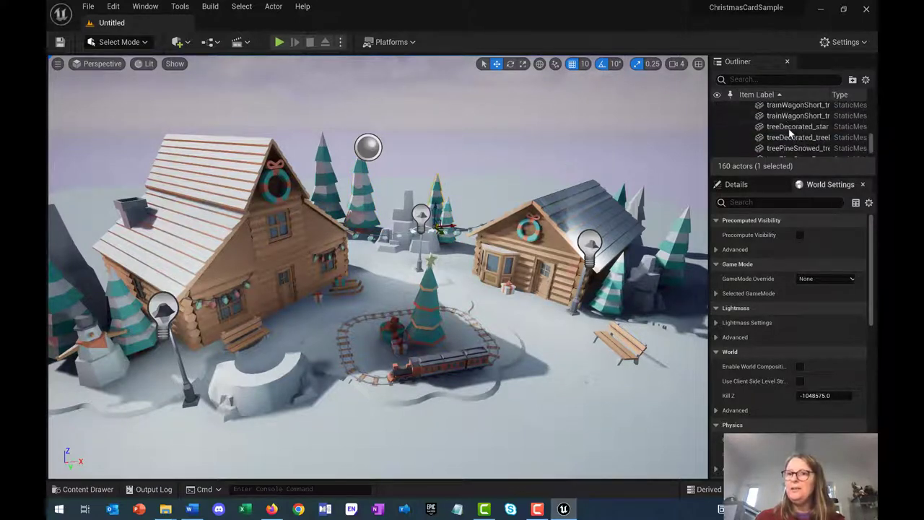
click(783, 118)
key(shift+Up)
key(shift+Up)
key(shift+Up)
key(shift+Up)
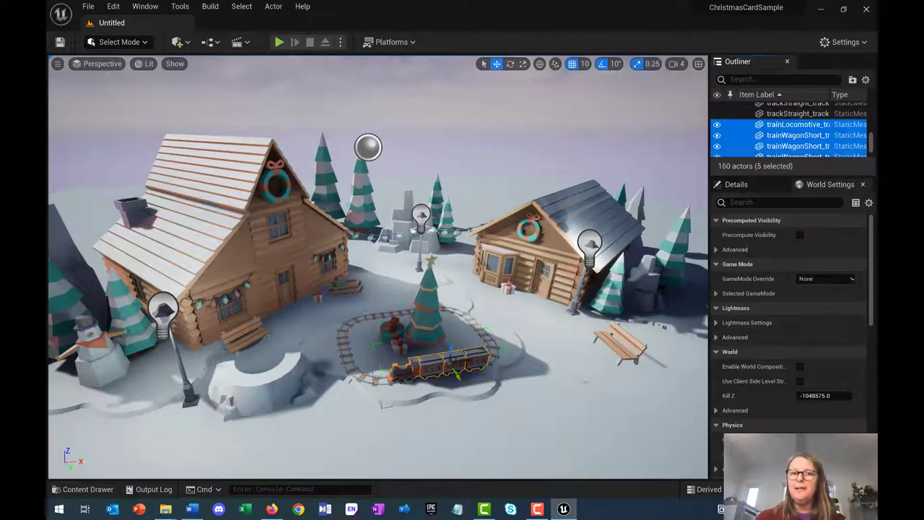
scroll(791, 125, up, 2)
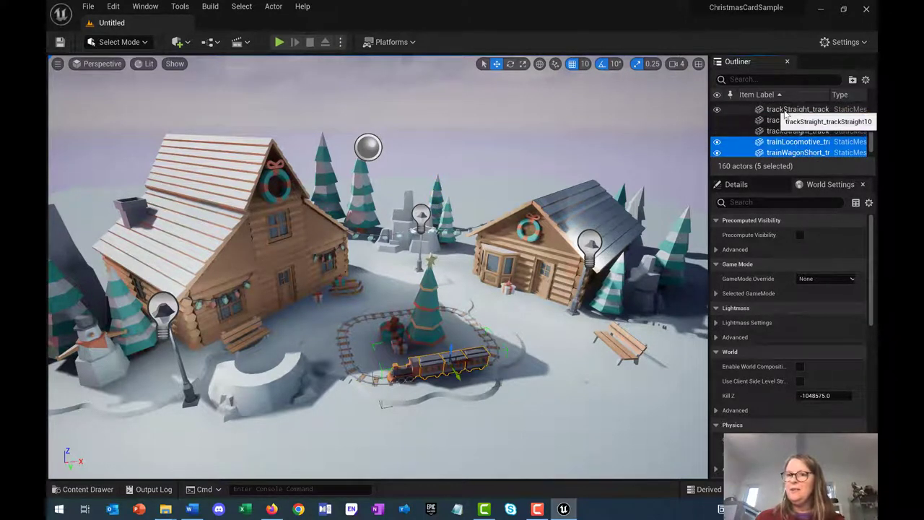
click(765, 109)
scroll(773, 129, down, 3)
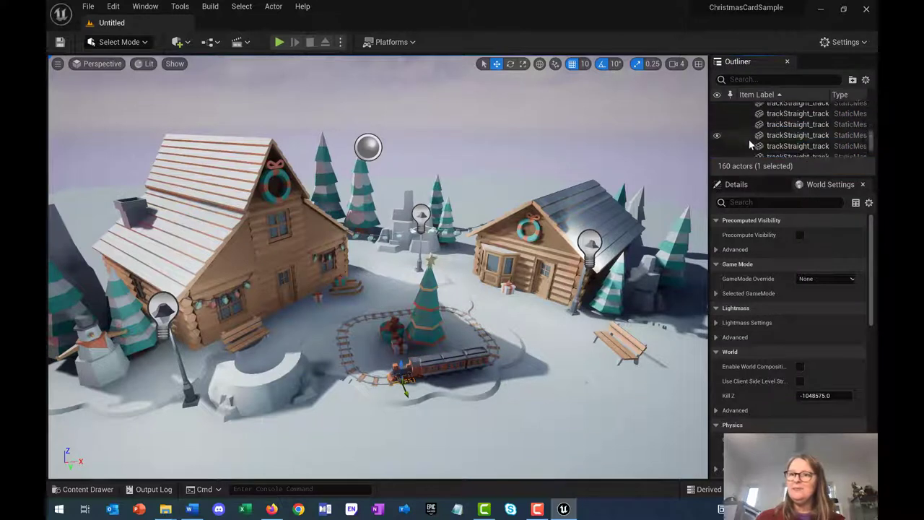
click(770, 121)
click(359, 193)
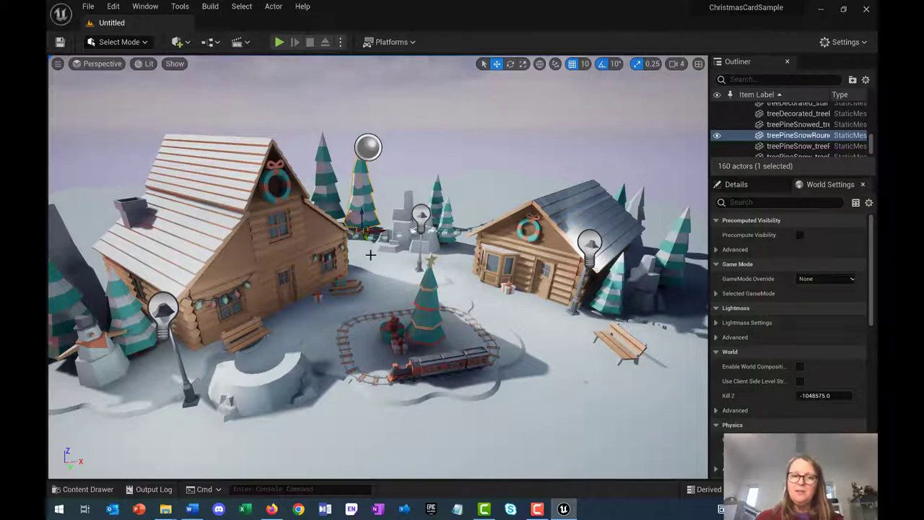
Fly the camera down to the round snowy pine and reselect it among the pines
scroll(353, 256, up, 8)
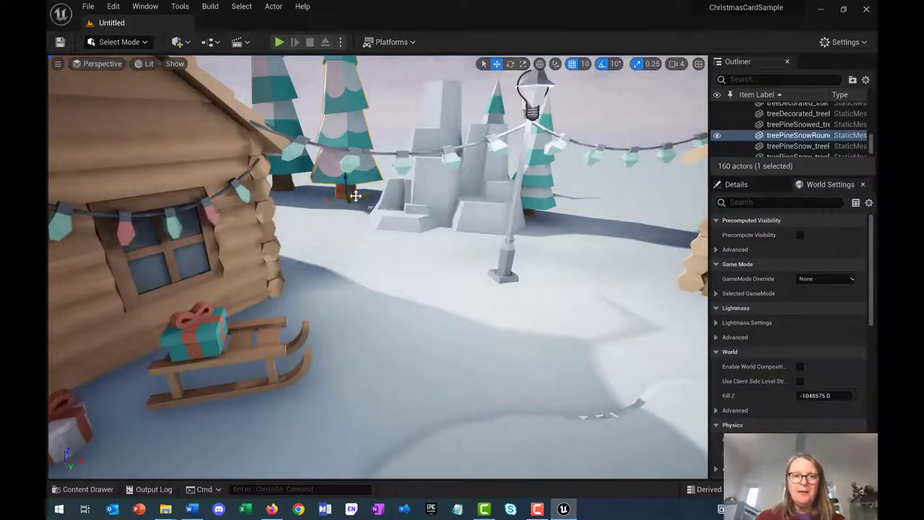
scroll(356, 218, up, 4)
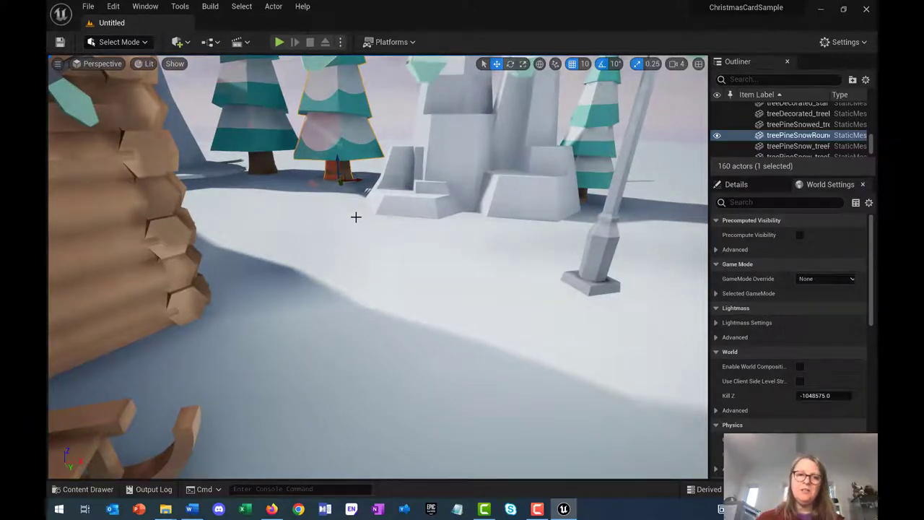
scroll(356, 217, down, 6)
scroll(356, 217, down, 3)
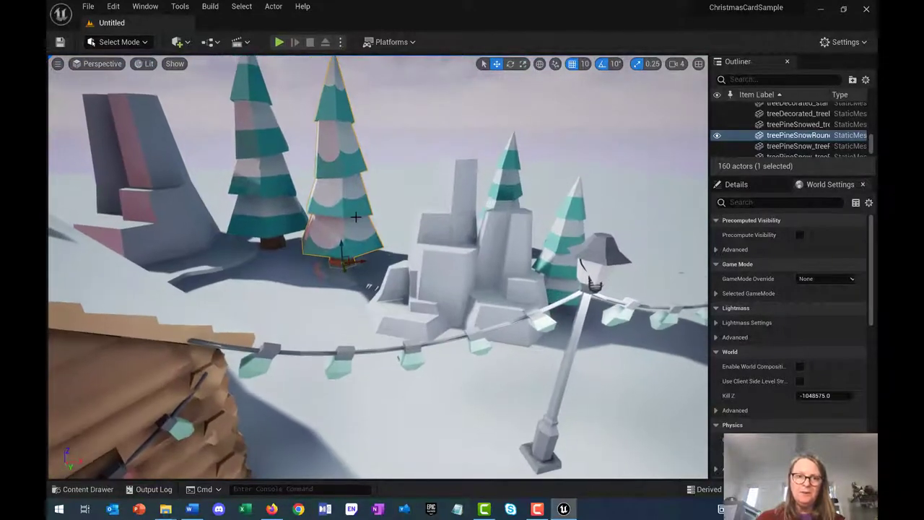
right_drag(305, 161, 321, 182)
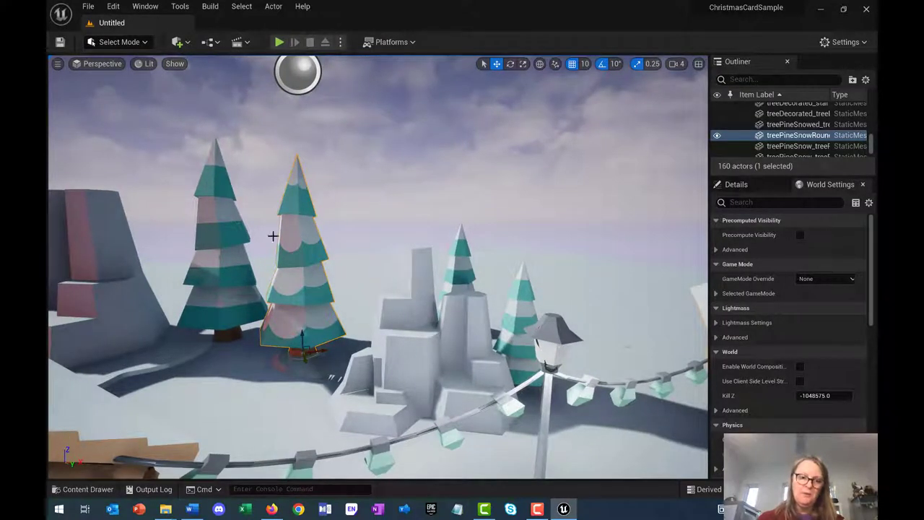
right_drag(254, 234, 254, 233)
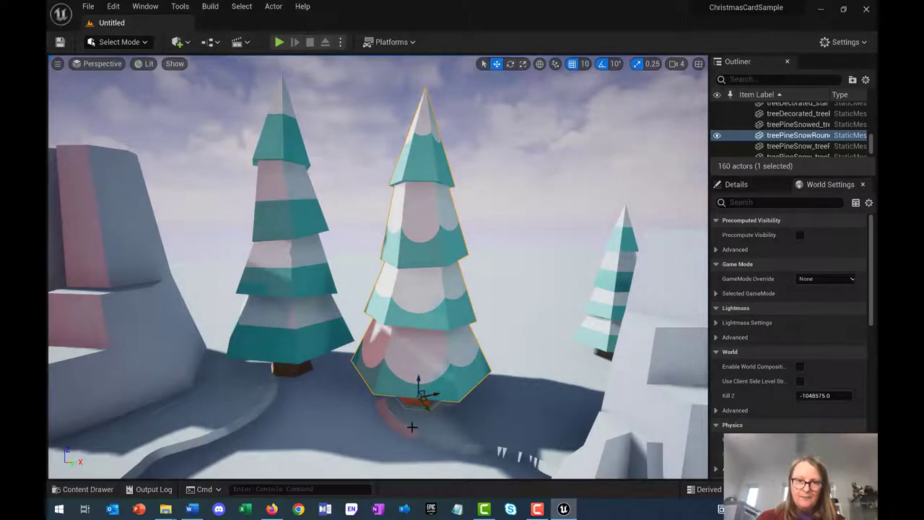
scroll(412, 426, up, 3)
right_drag(412, 427, 412, 427)
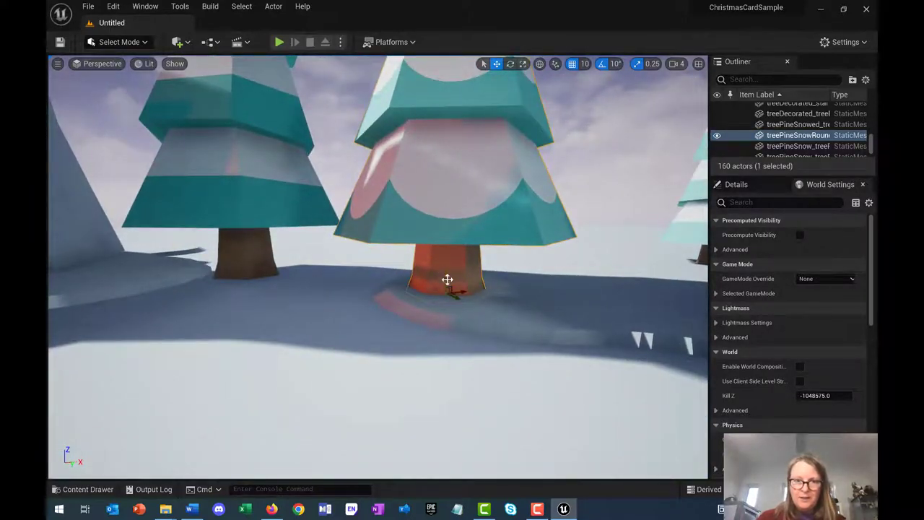
click(231, 199)
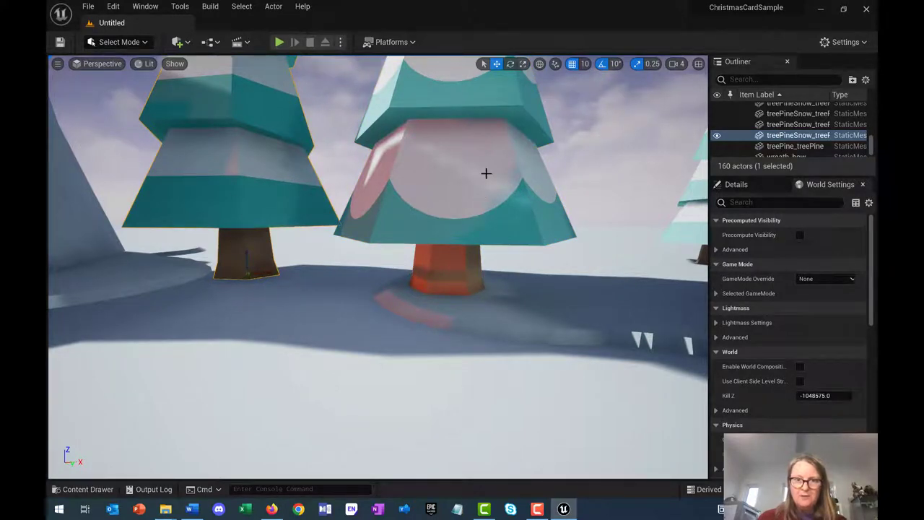
click(448, 268)
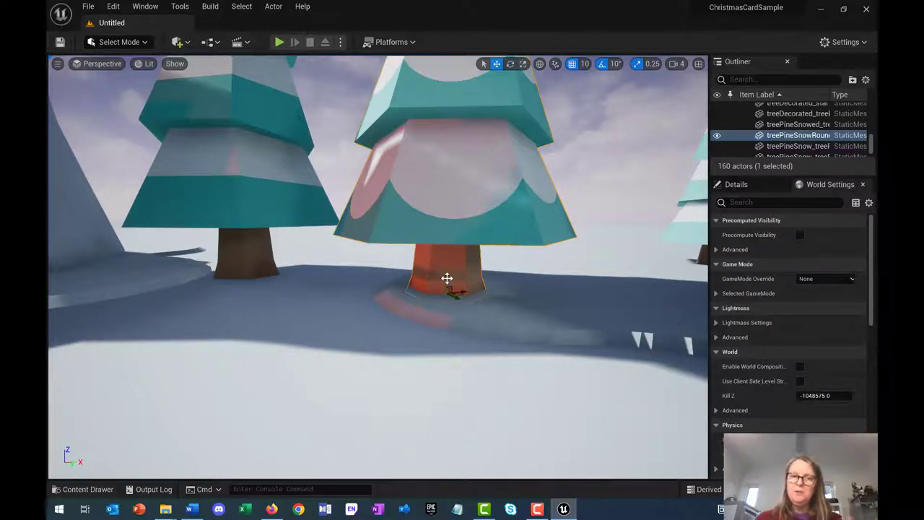
Drag the pine to several new spots, undoing each move so it stays put
drag(440, 272, 452, 213)
key(ctrl+z)
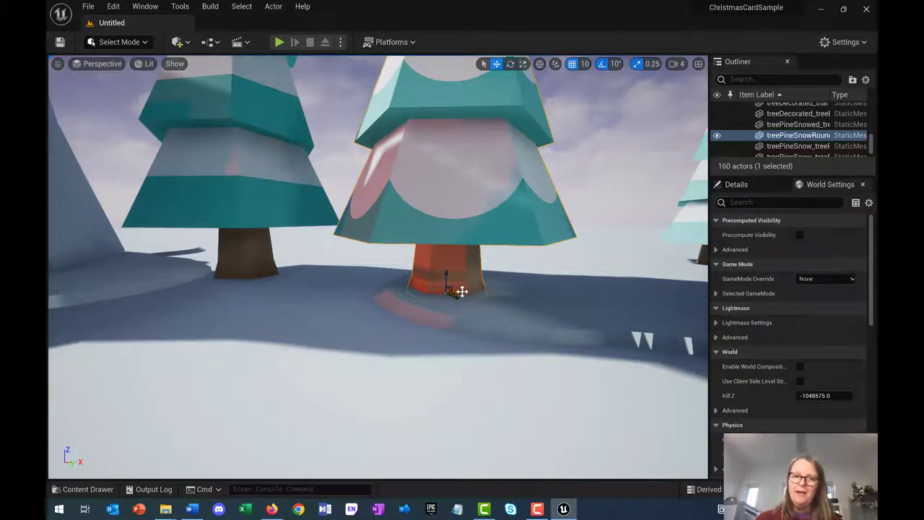
drag(450, 291, 588, 332)
key(ctrl+z)
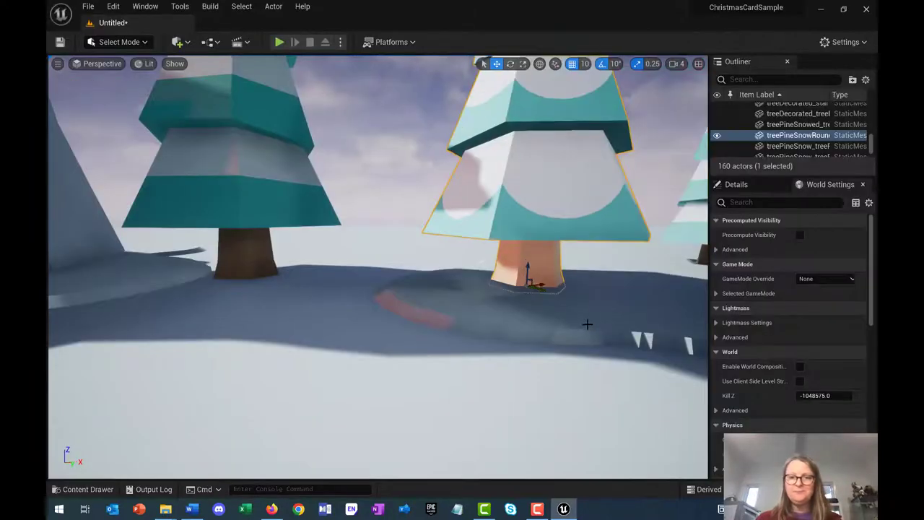
key(ctrl+z)
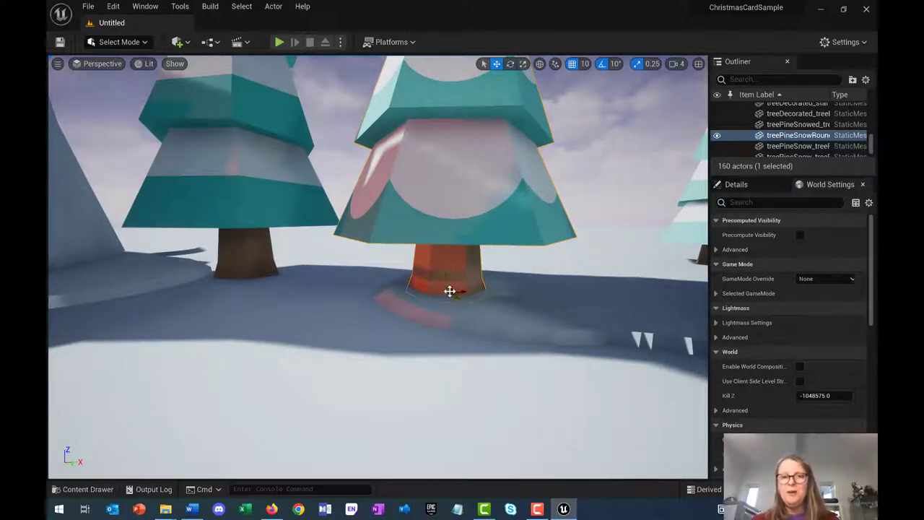
click(449, 291)
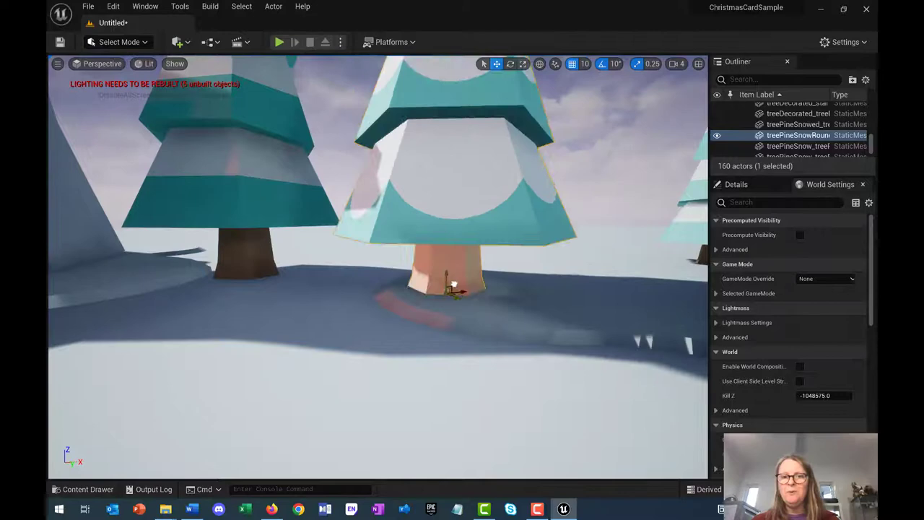
drag(453, 285, 530, 255)
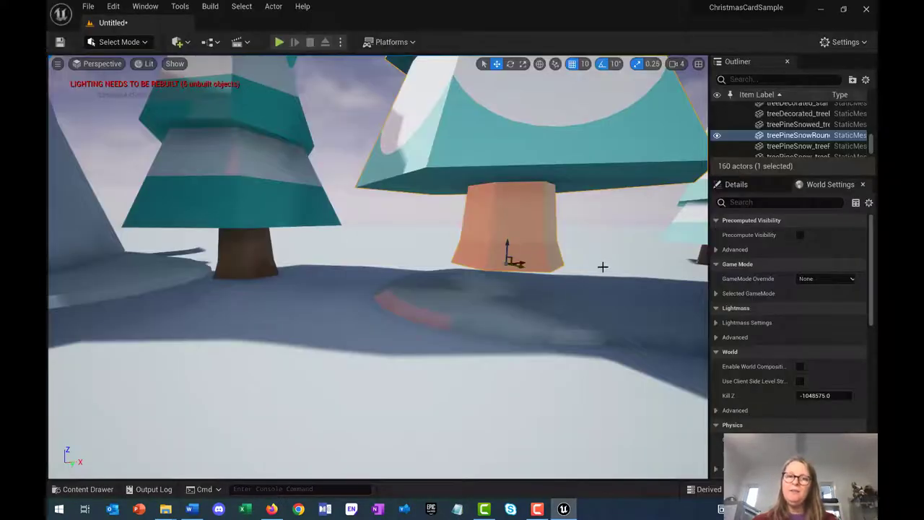
key(ctrl+z)
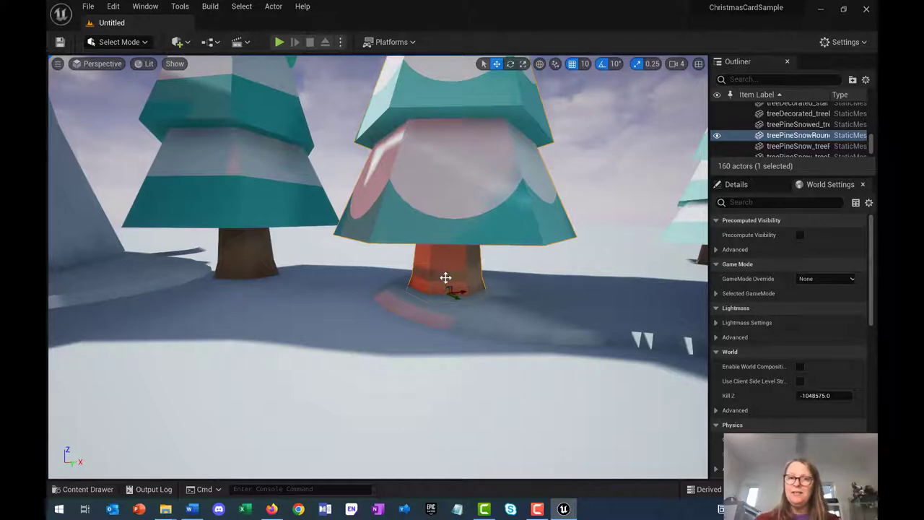
drag(445, 278, 465, 248)
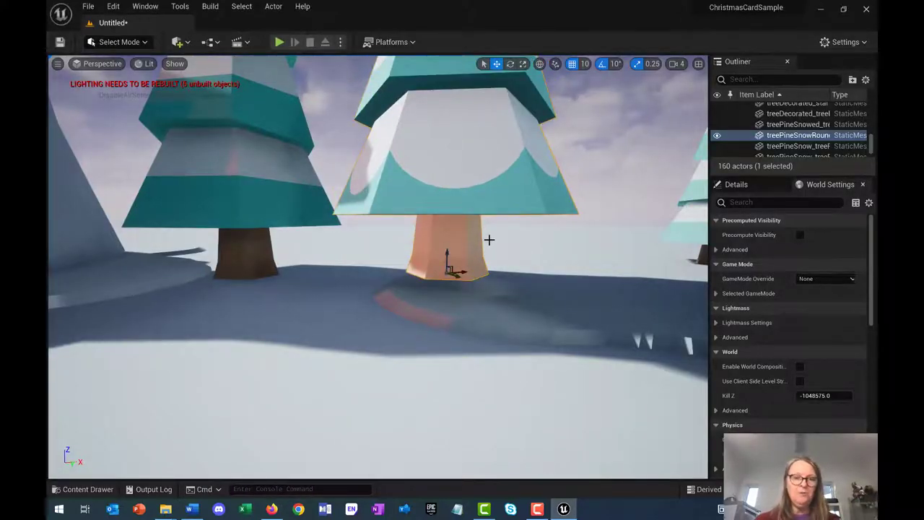
key(ctrl+z)
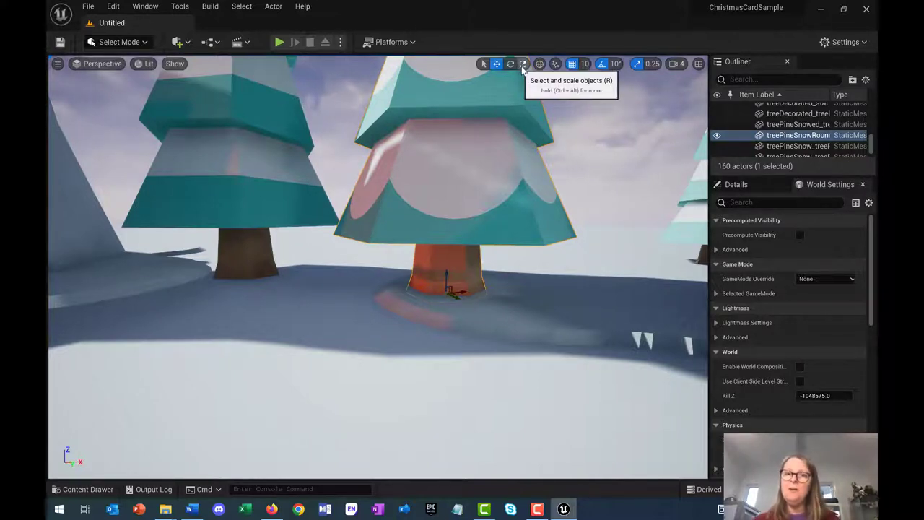
Widen the pine with the Scale tool (R), then undo to restore its size
click(524, 65)
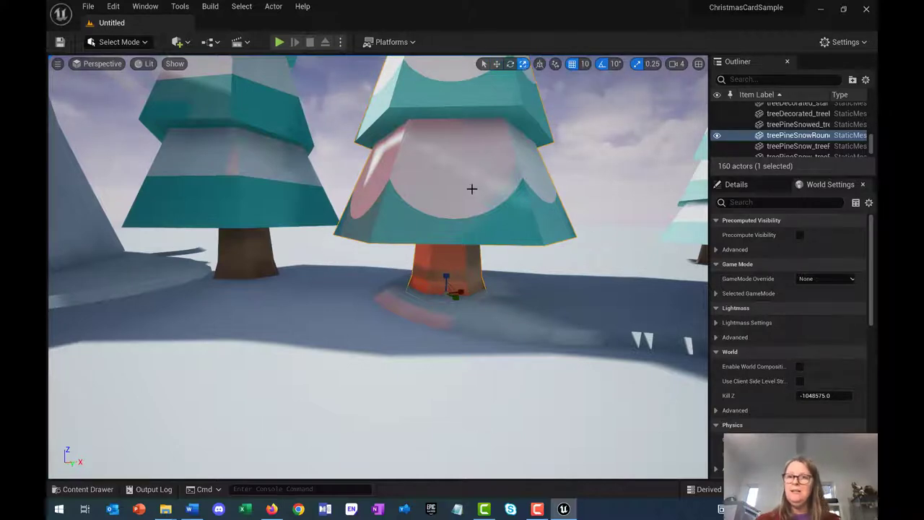
right_drag(474, 173, 474, 173)
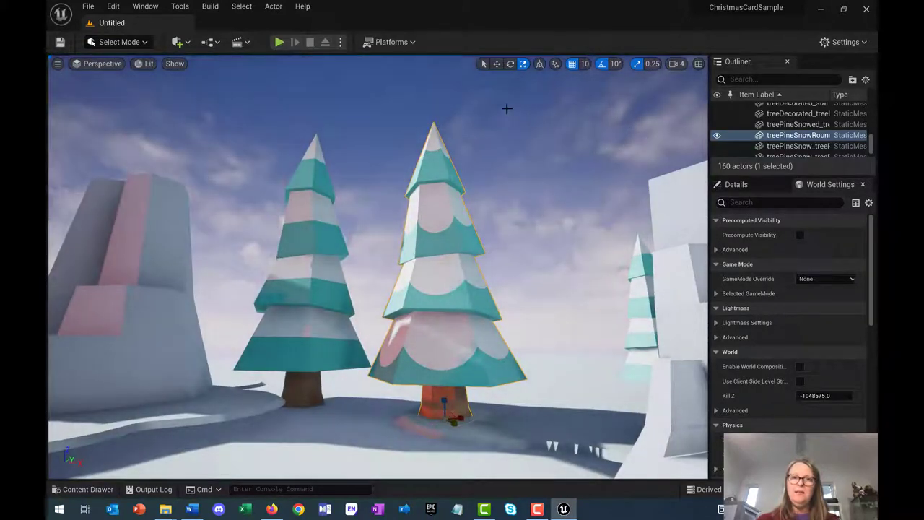
drag(458, 412, 486, 315)
key(ctrl+z)
key(ctrl+z)
key(ctrl+z)
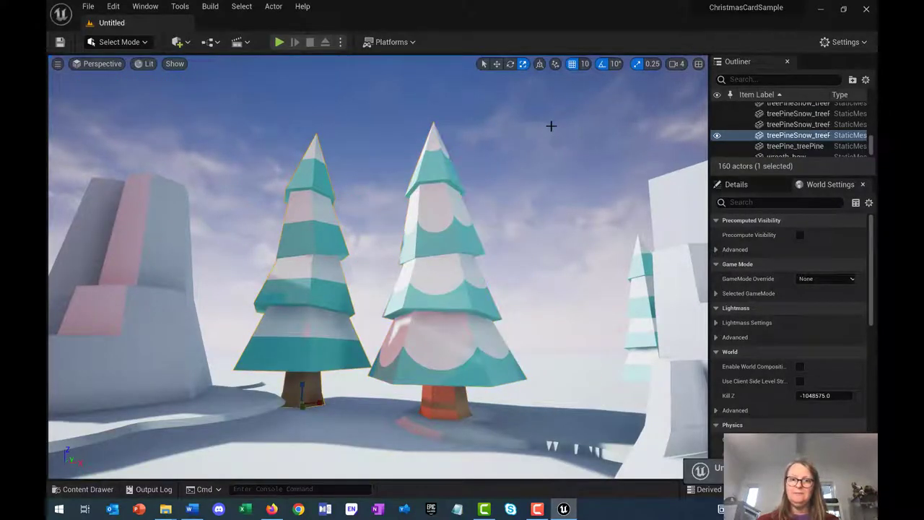
Select the centre pine and set its Details scale X, Y and Z to 2.0
click(404, 268)
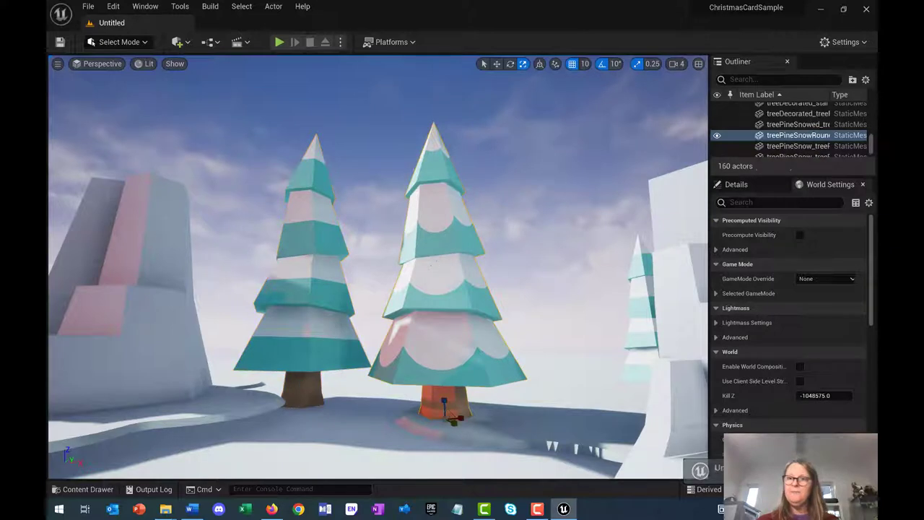
click(746, 186)
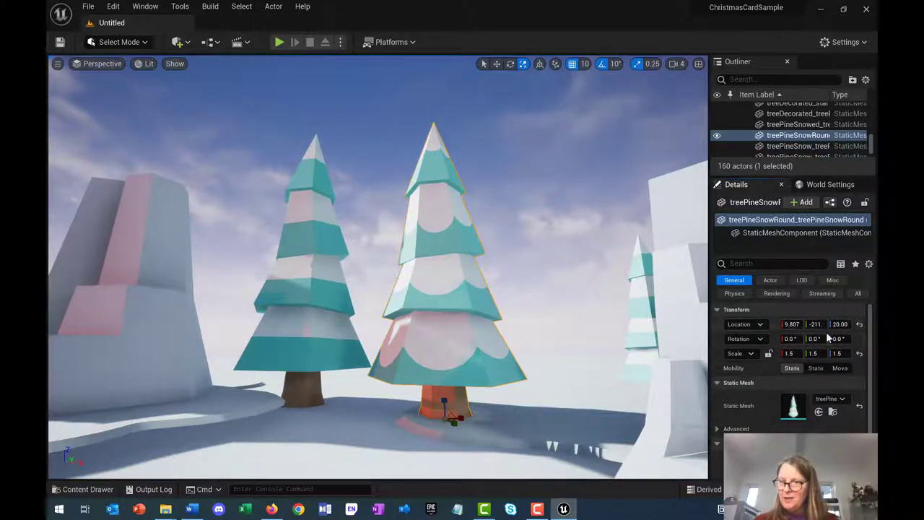
click(794, 356)
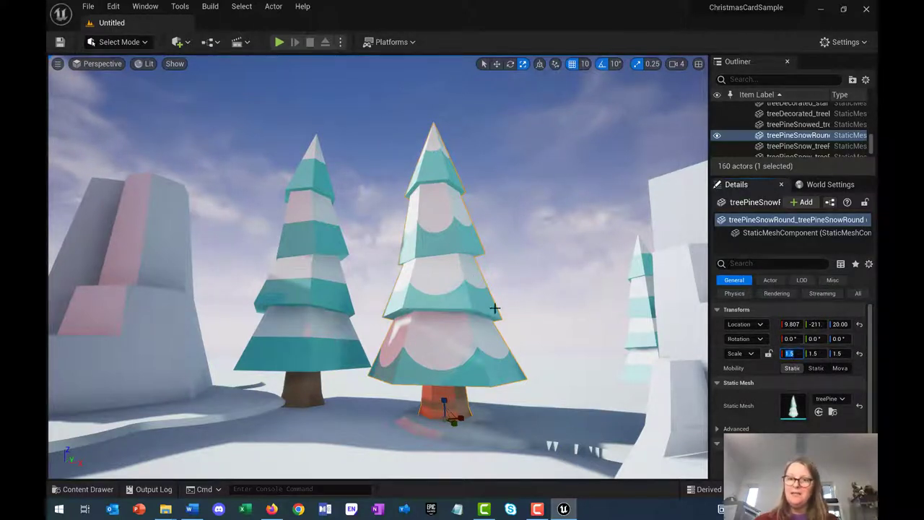
click(816, 354)
text(2)
click(837, 353)
text(2)
key(Return)
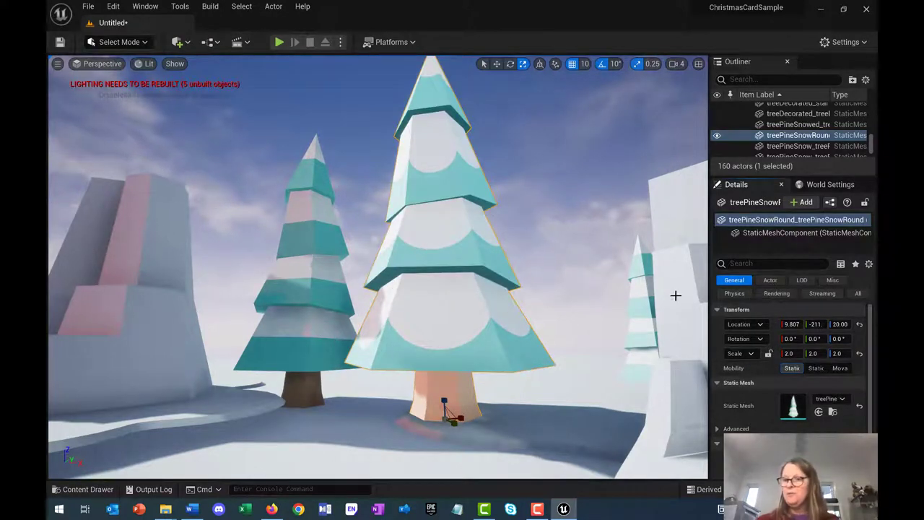
Change the pine's X, Y and Z scale back to a uniform 1.5
click(815, 354)
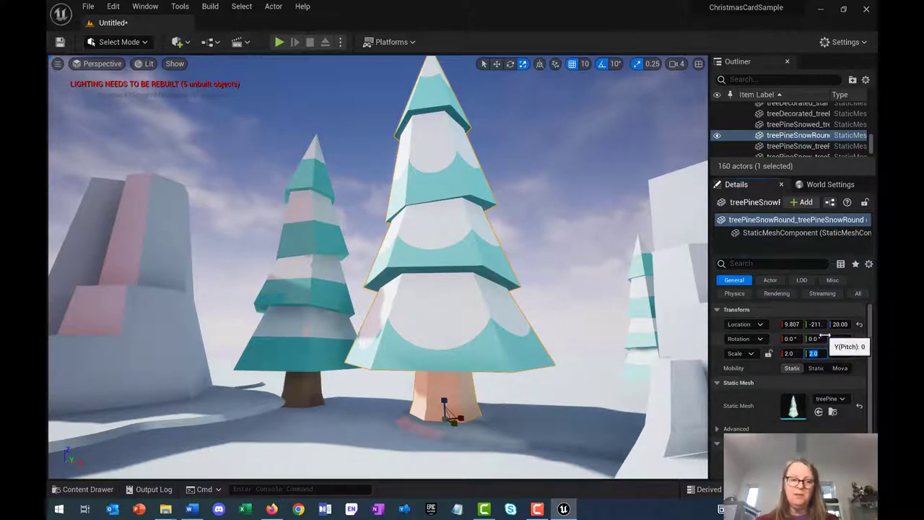
click(790, 353)
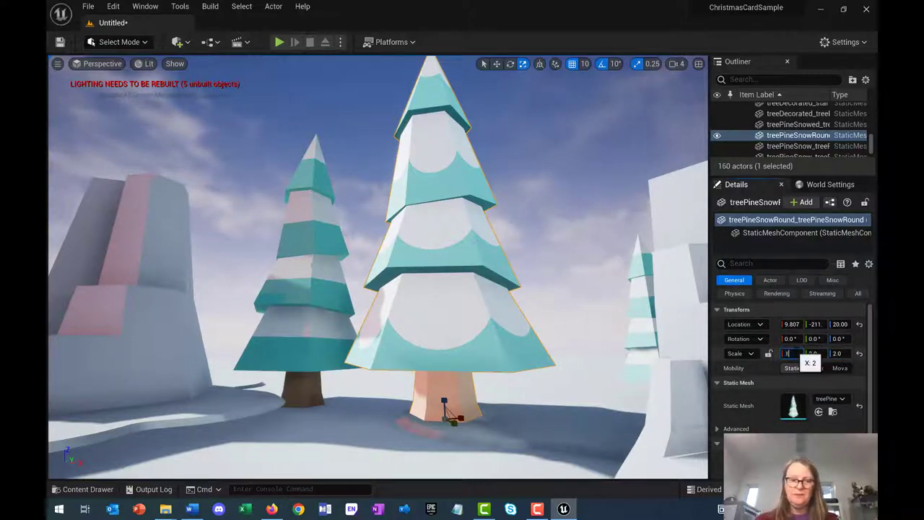
key(Return)
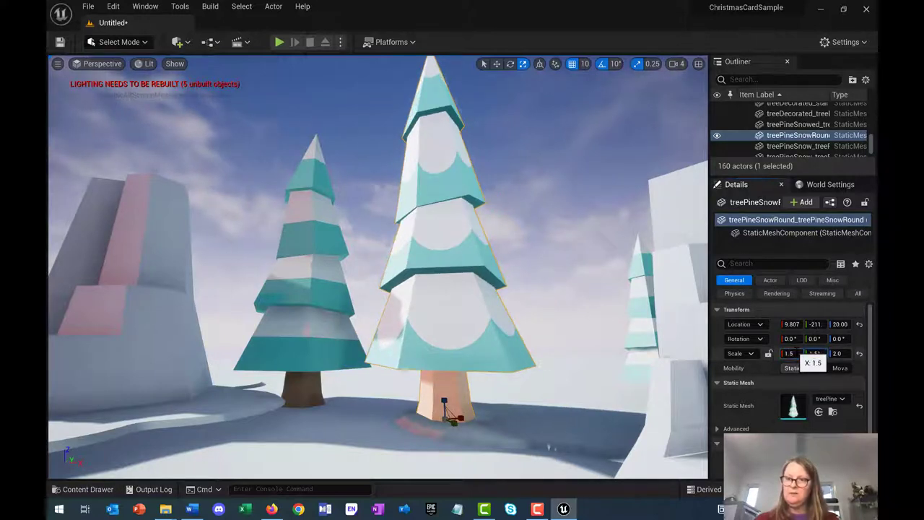
key(Tab)
text(1.4.5)
key(Return)
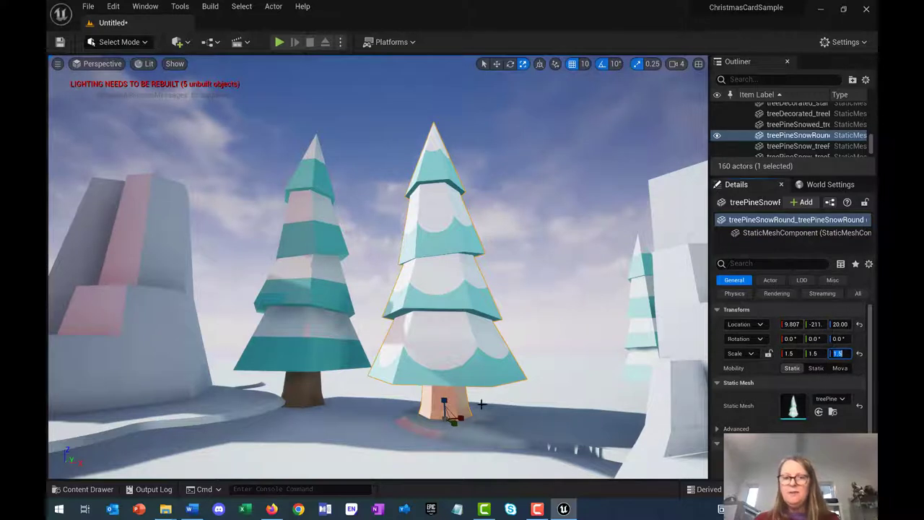
click(497, 65)
click(792, 325)
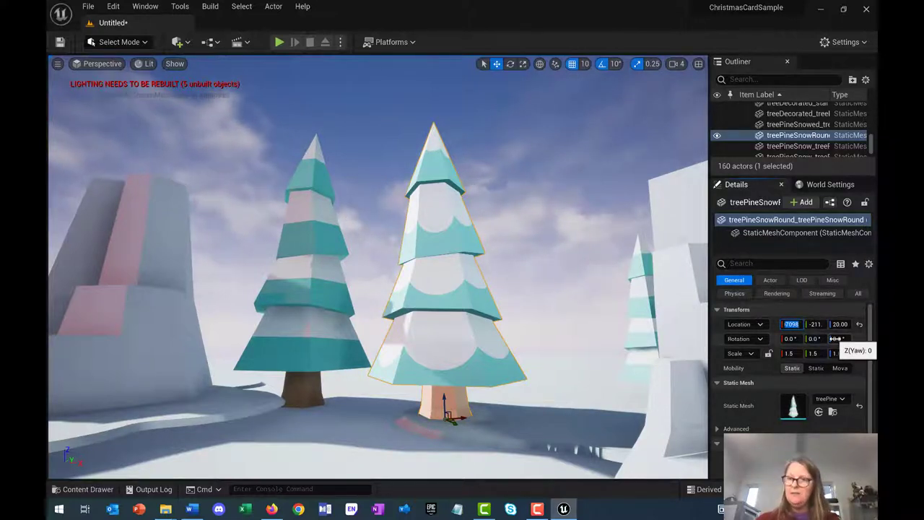
click(816, 325)
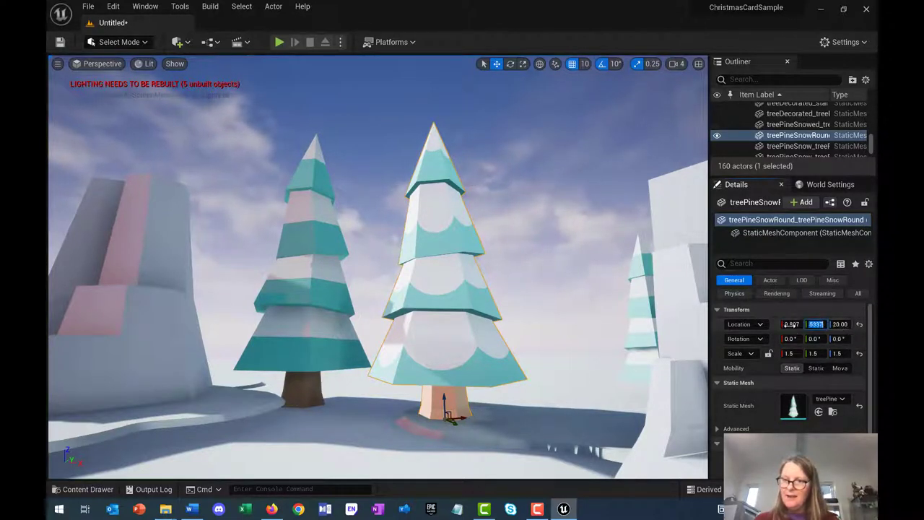
key(shift+Tab)
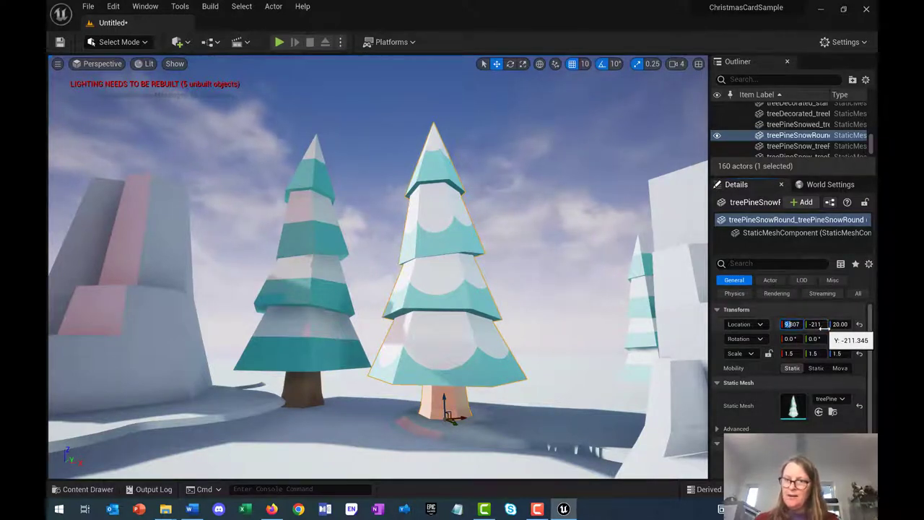
text(11)
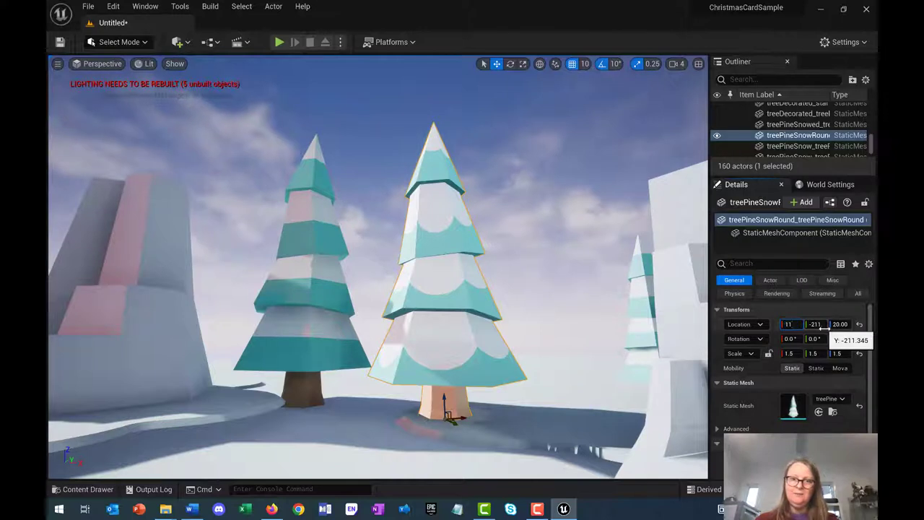
key(Return)
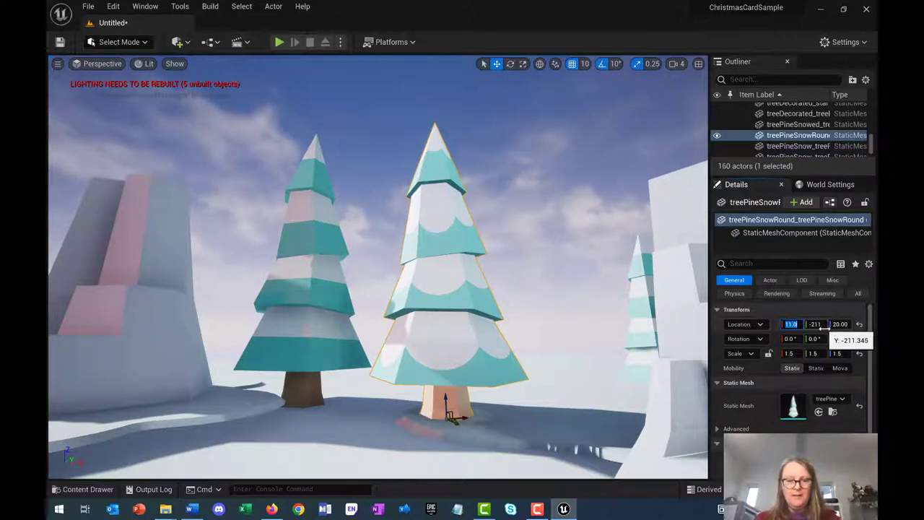
click(656, 269)
key(ctrl+z)
key(ctrl+z)
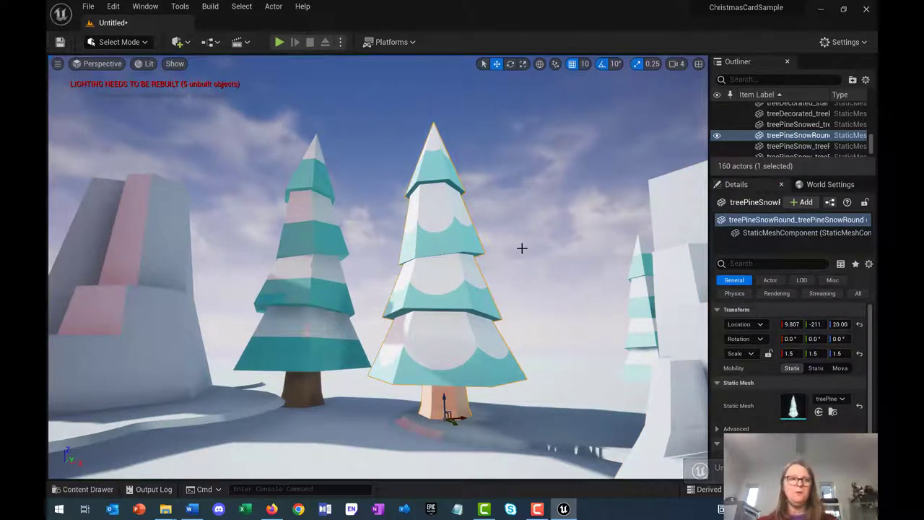
Frame the selected pine, then slide the view sideways to a village overview
key(f)
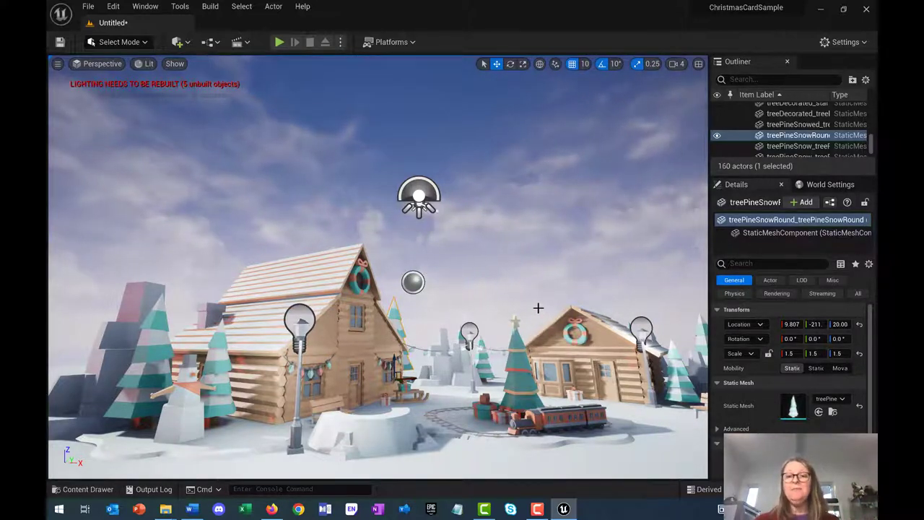
key(Right)
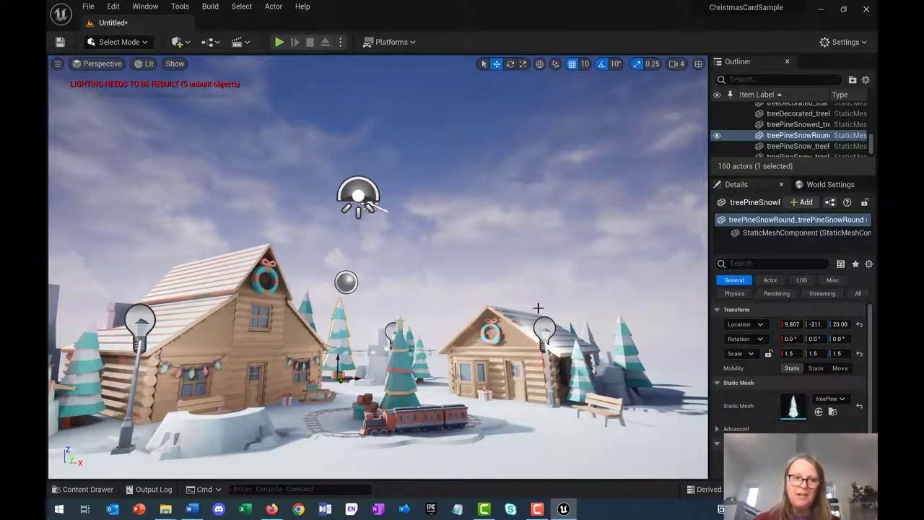
key(Left)
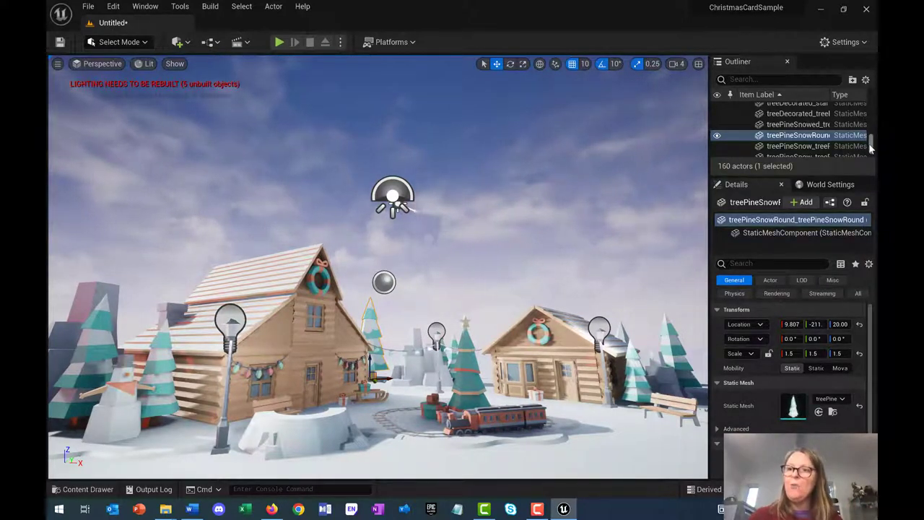
Find the Player Start in the Outliner and snap the editor view to its position
drag(870, 148, 740, 125)
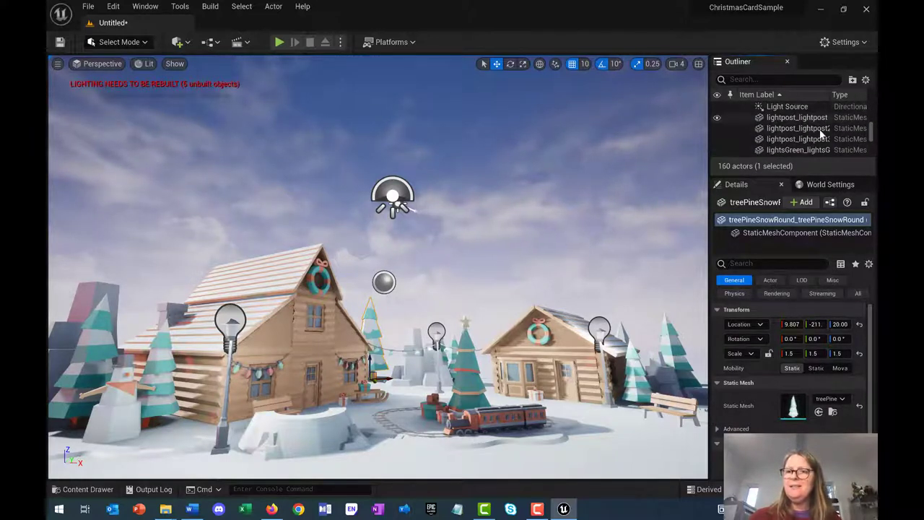
mouse_move(871, 128)
mouse_down()
mouse_move(871, 114)
mouse_move(874, 134)
mouse_up()
scroll(842, 125, up, 3)
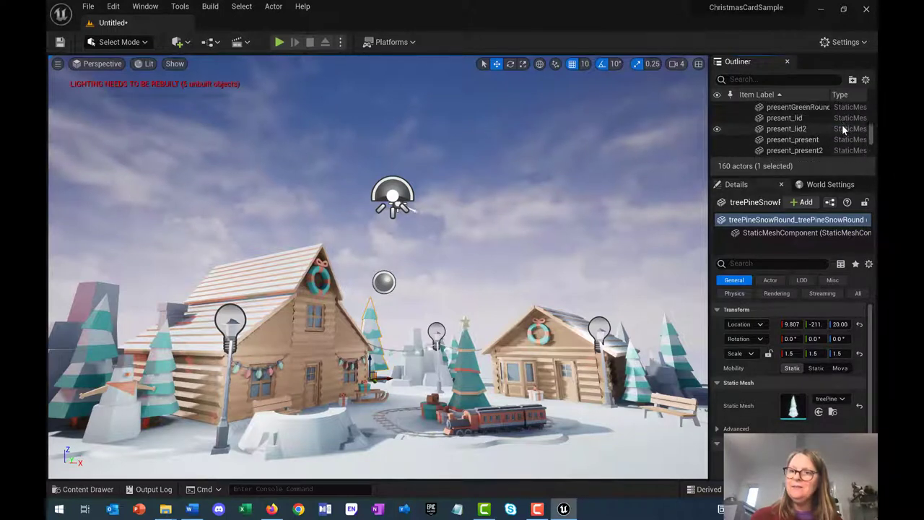
scroll(841, 124, up, 5)
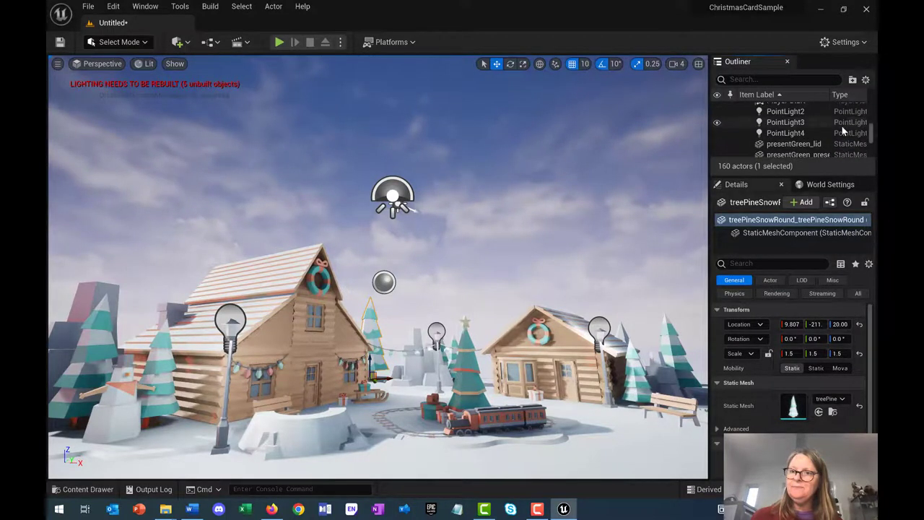
click(800, 135)
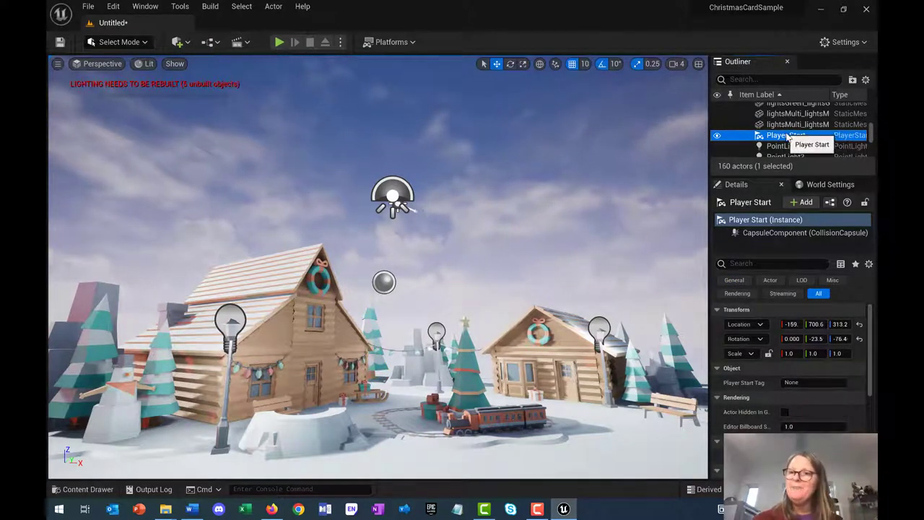
right_click(784, 135)
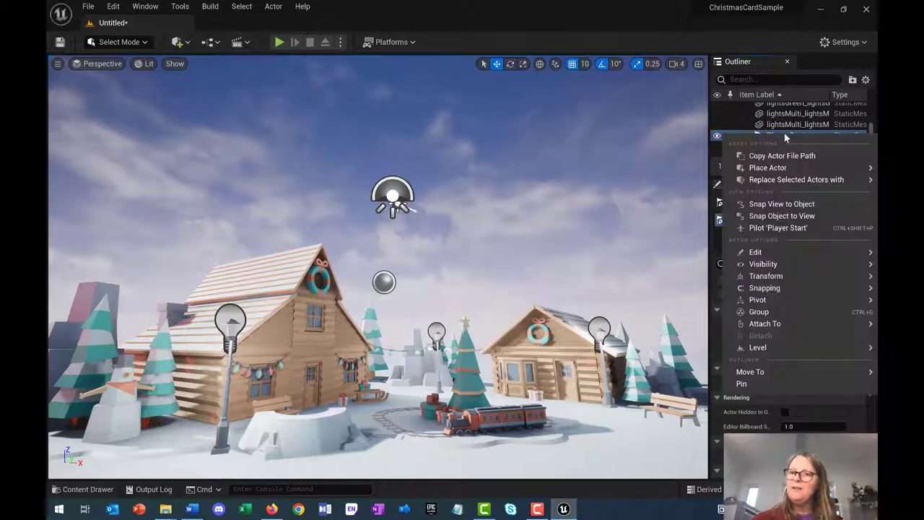
click(776, 203)
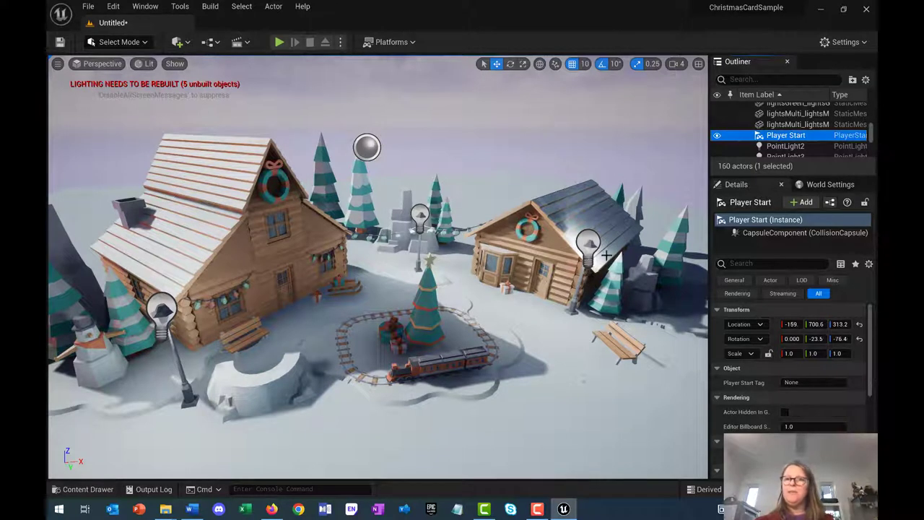
Select the multicolour string lights and several cabin window actors, then clear the selection
click(751, 81)
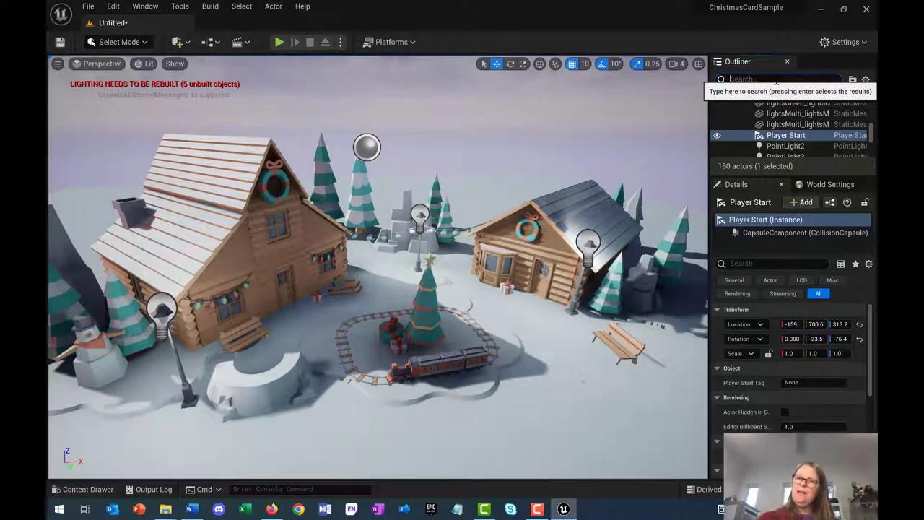
click(798, 114)
scroll(798, 122, up, 5)
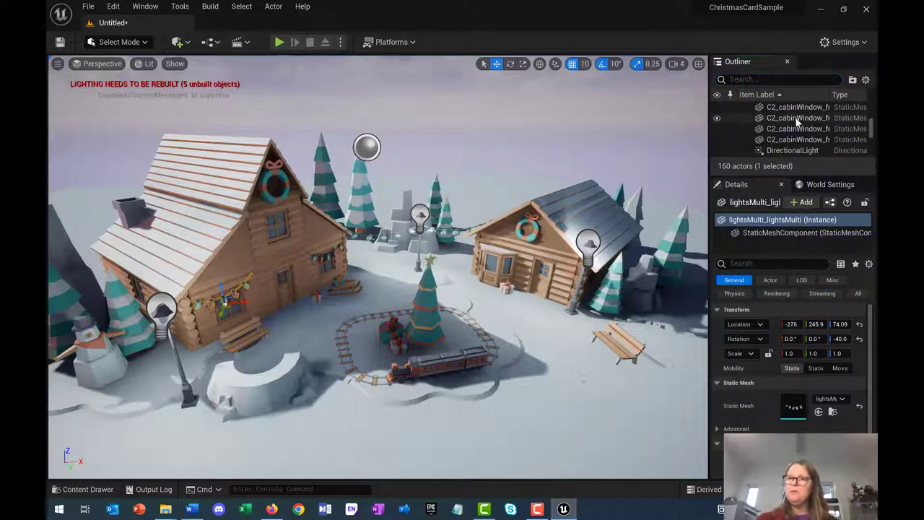
shift+click(798, 123)
key(Escape)
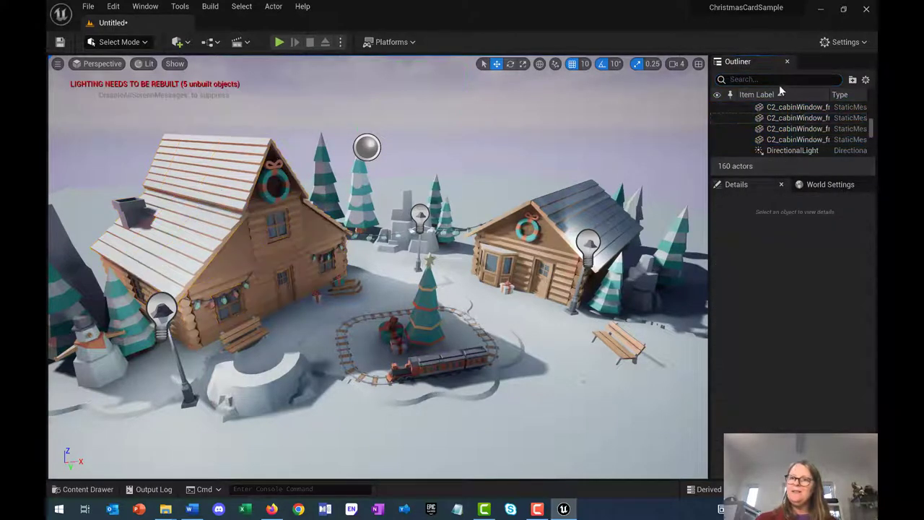
Filter the Outliner down to the Player Start, snap the view to it, then clear the filter
click(774, 79)
text(cloud)
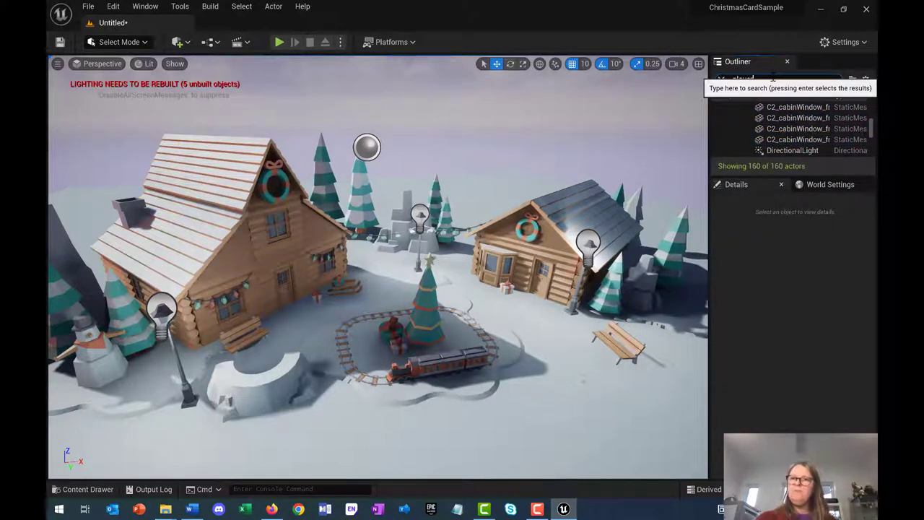
key(Return)
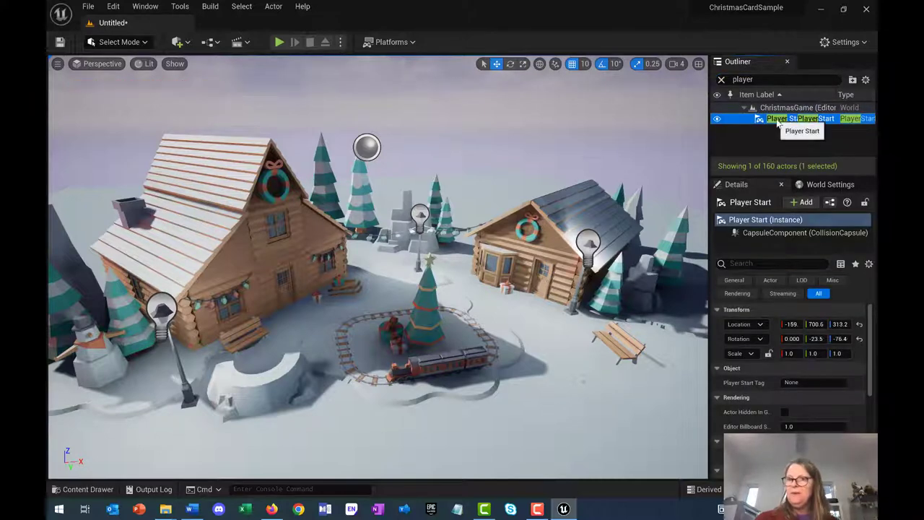
right_click(777, 123)
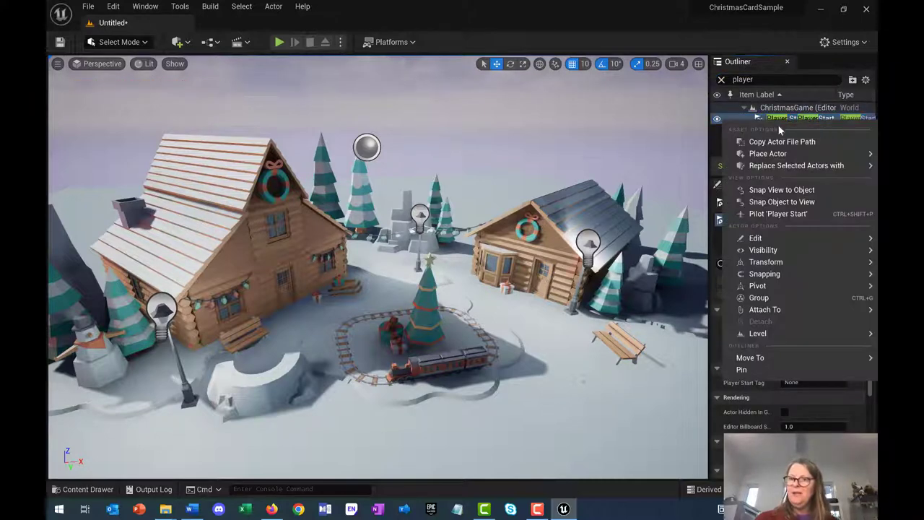
click(776, 191)
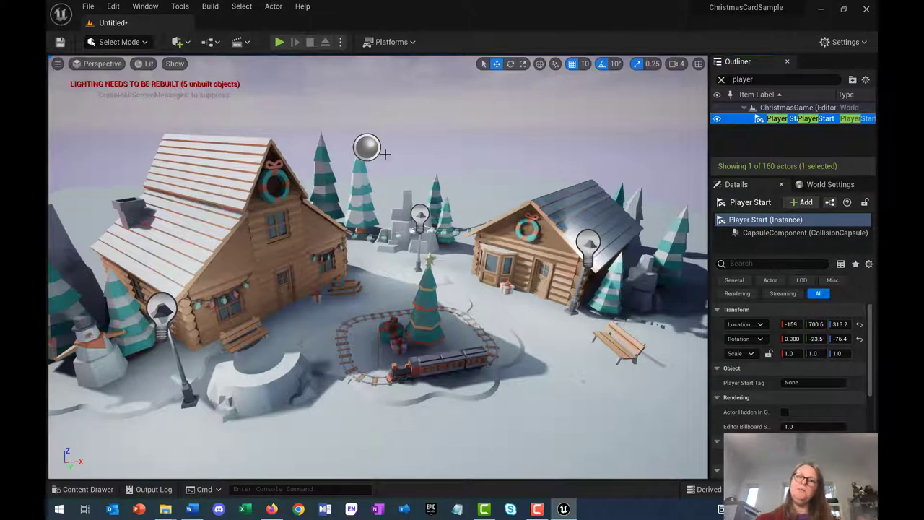
click(721, 79)
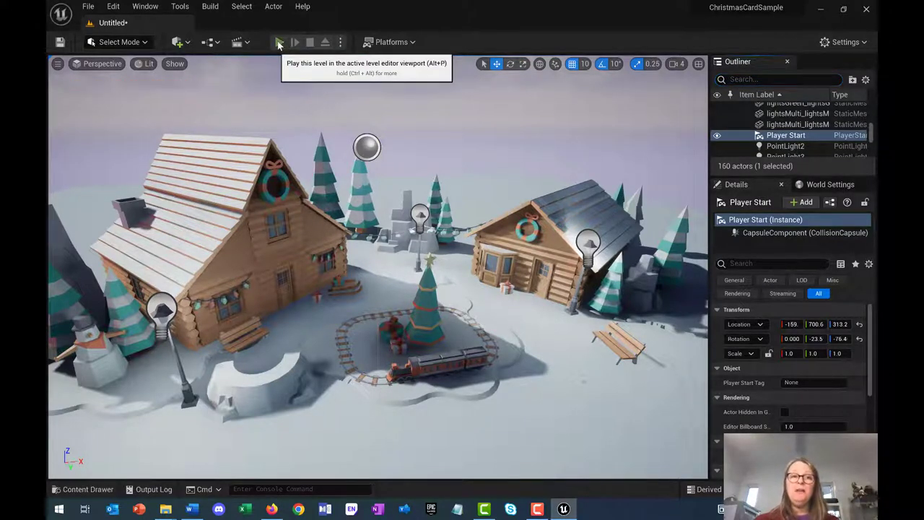
Test-play the level twice from the Player Start, zooming the editor view between runs
click(279, 43)
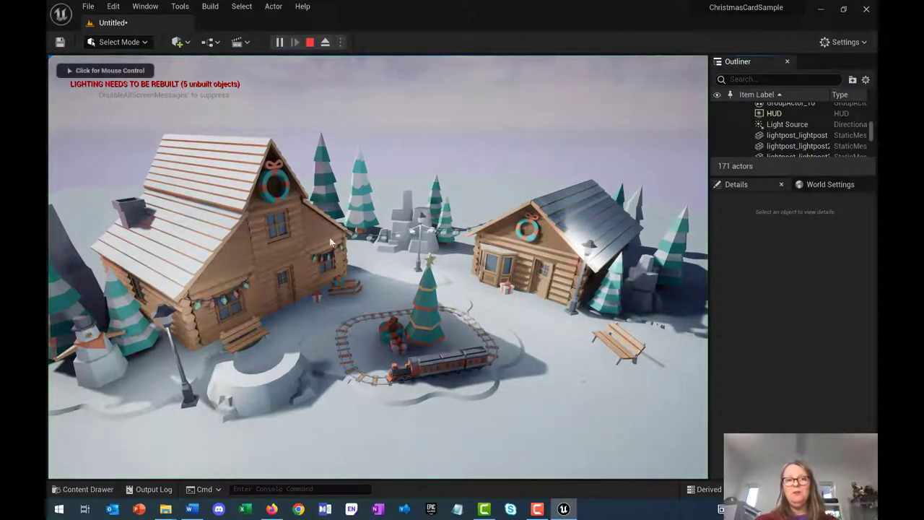
key(Escape)
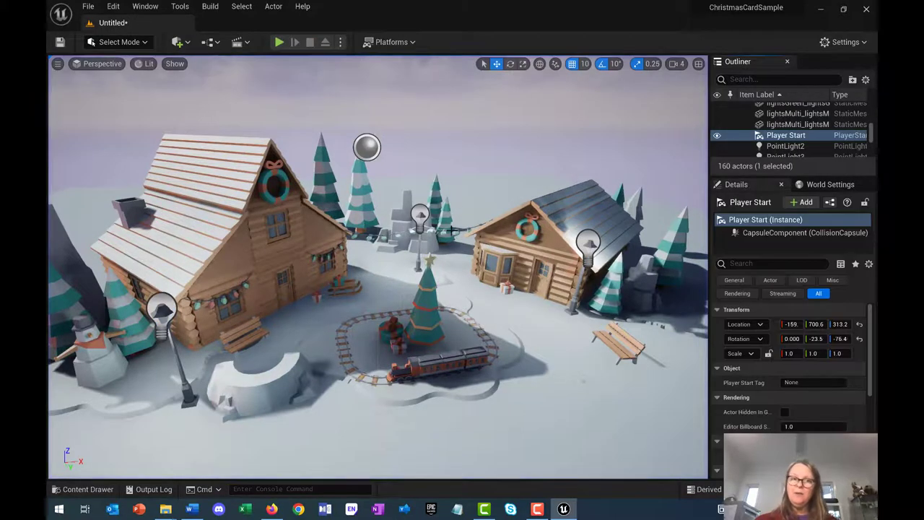
scroll(455, 217, up, 6)
scroll(443, 213, up, 5)
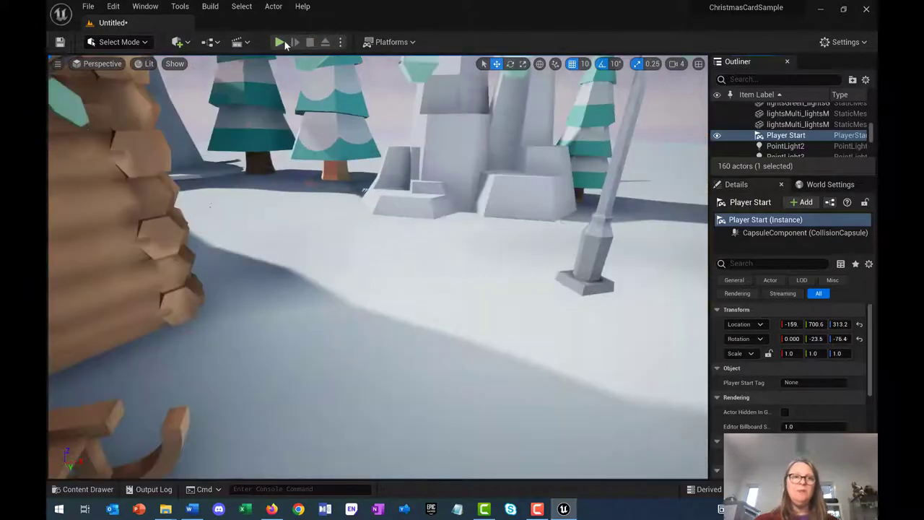
click(281, 42)
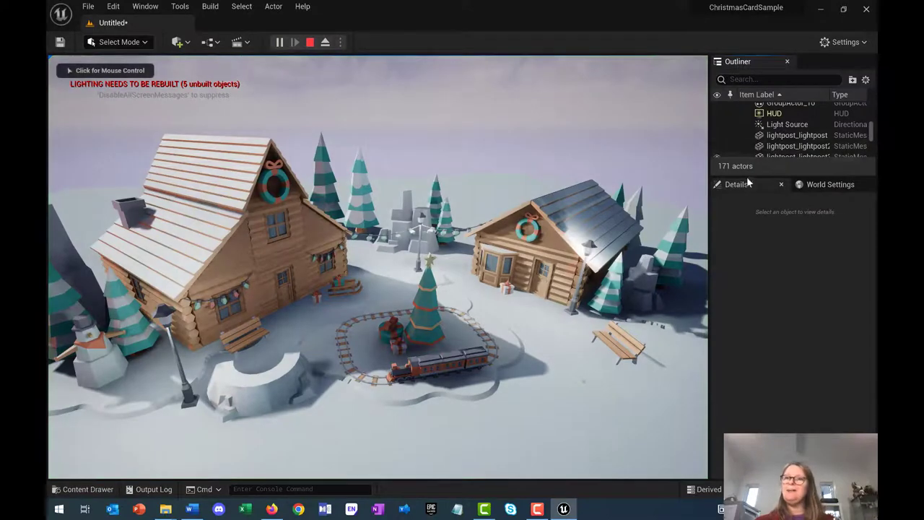
click(310, 42)
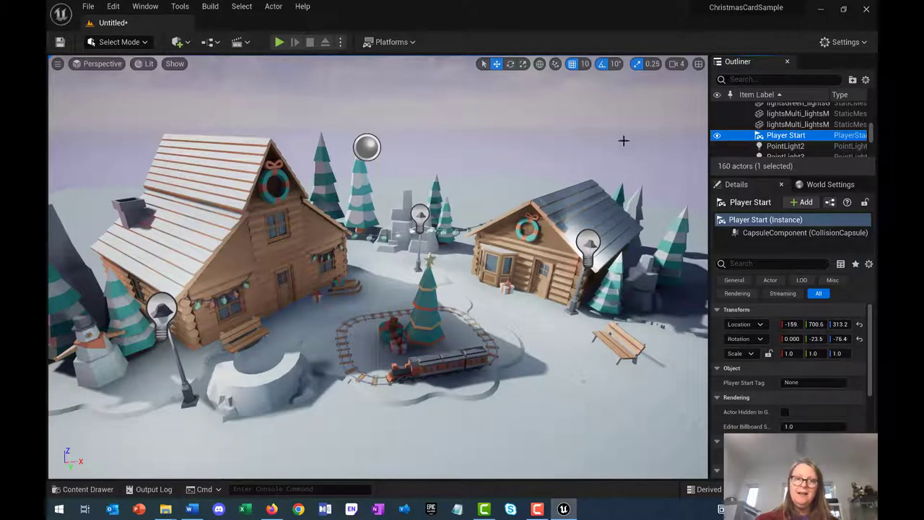
Move the Player Start onto the right cabin and test-play from that spot
key(f)
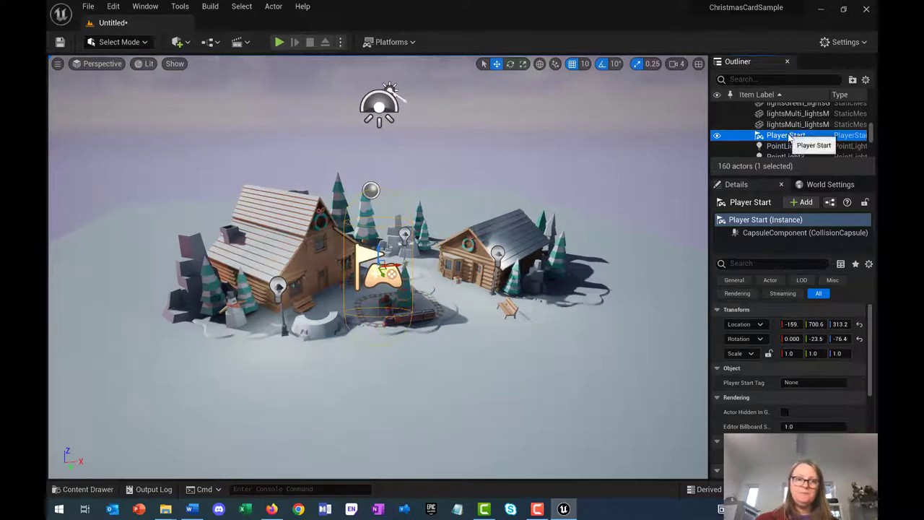
key(F2)
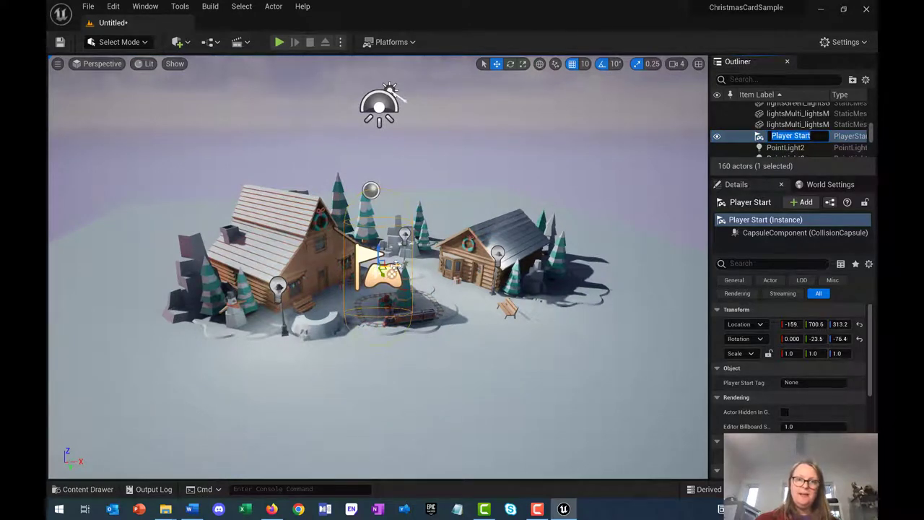
key(Return)
drag(391, 271, 519, 256)
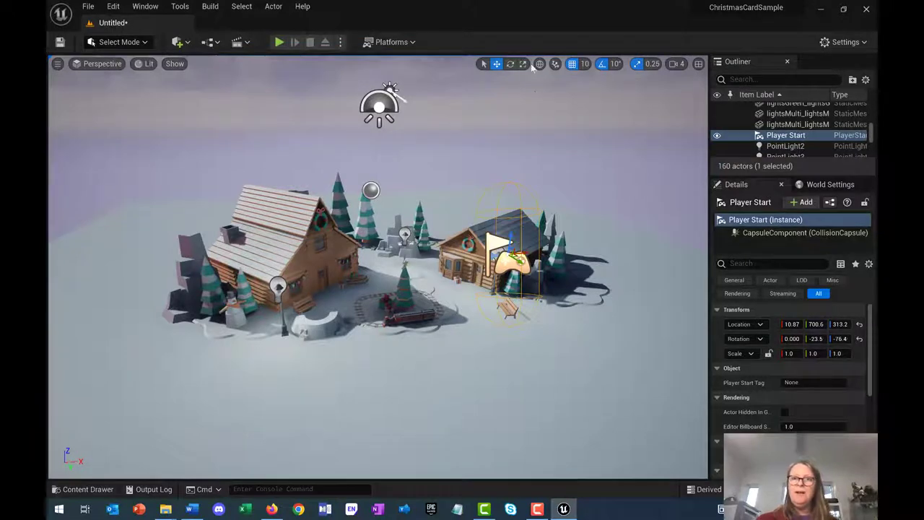
click(279, 41)
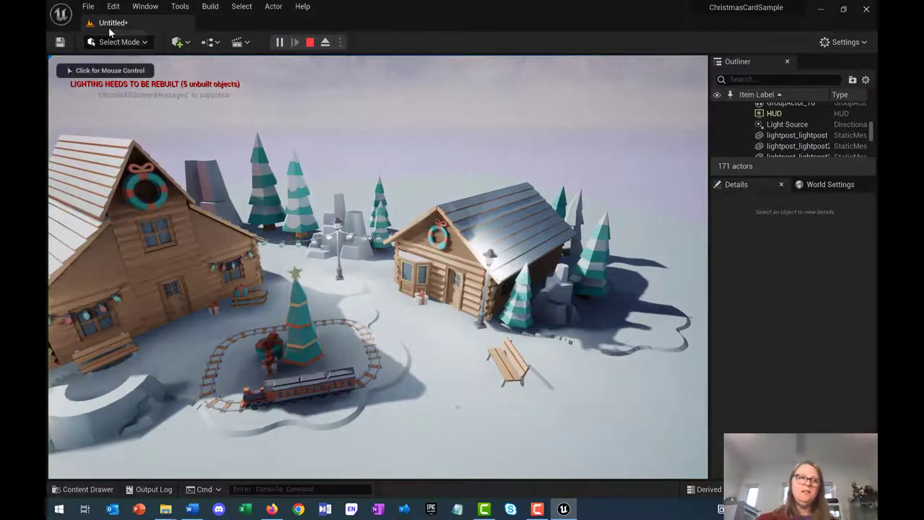
key(Escape)
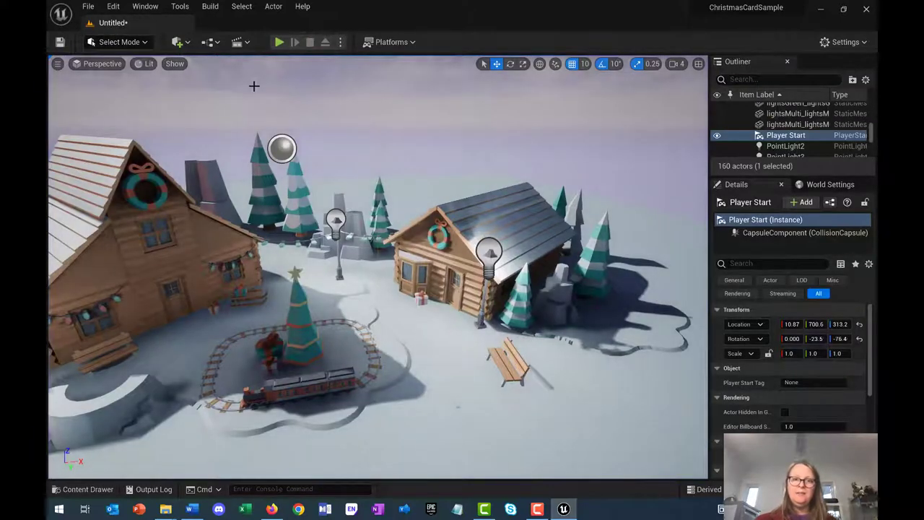
Reselect and frame the Player Start, then test-play the level two more times
click(770, 140)
key(f)
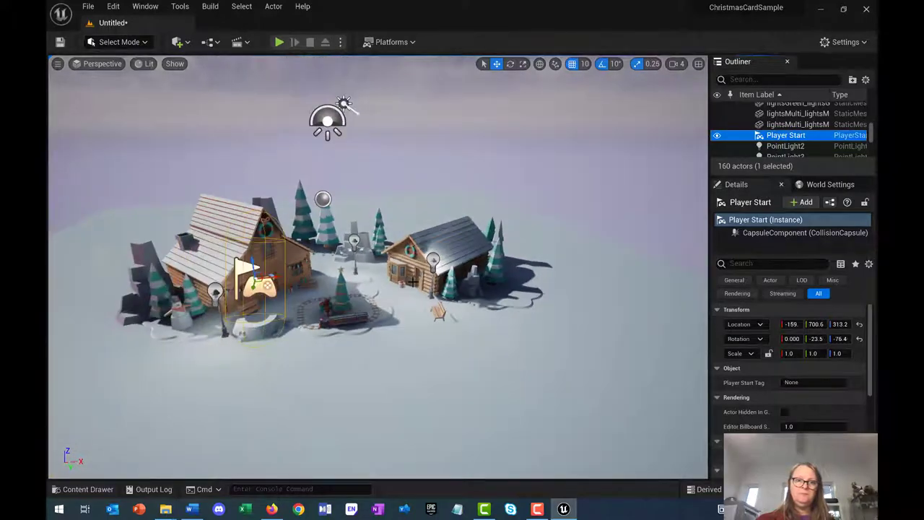
click(277, 43)
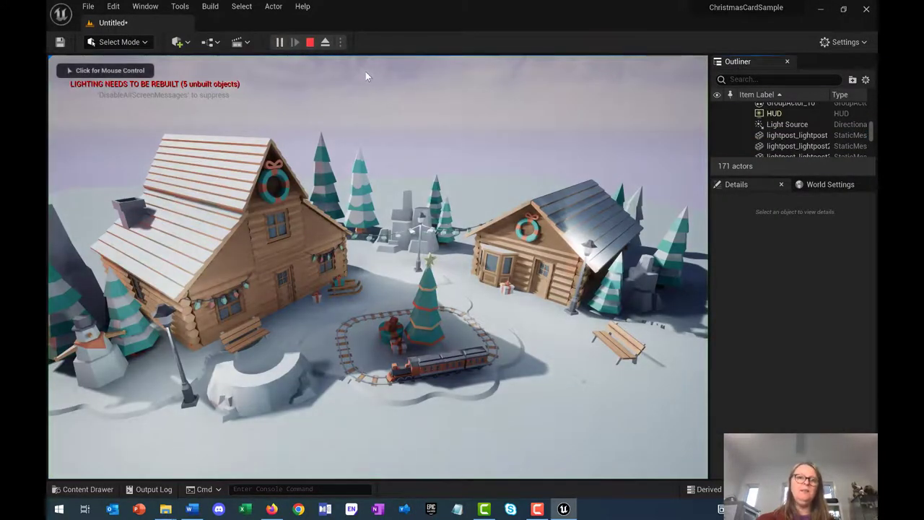
key(Escape)
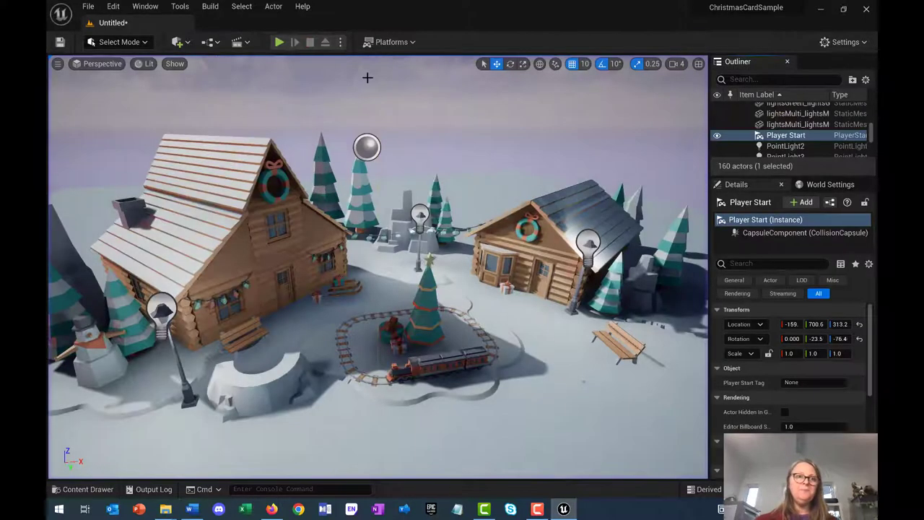
click(280, 42)
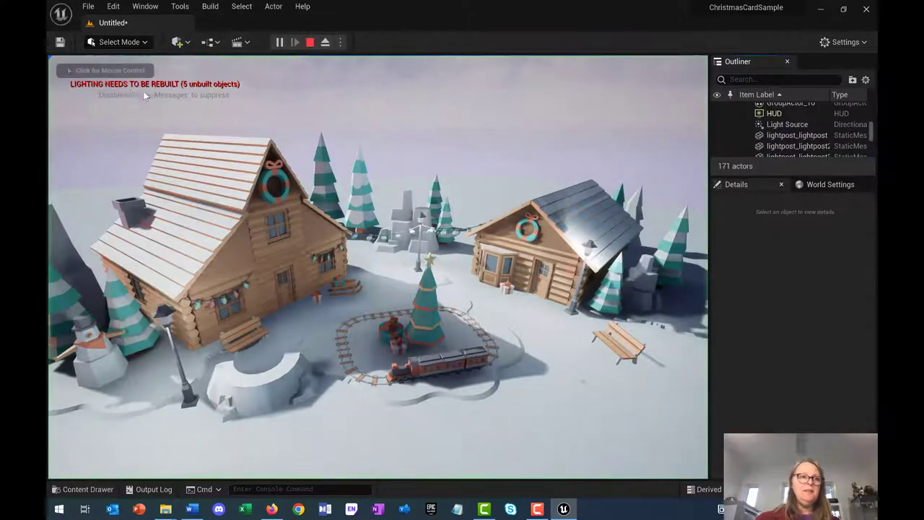
Stop the test play and start a Build Lighting Only build
key(Escape)
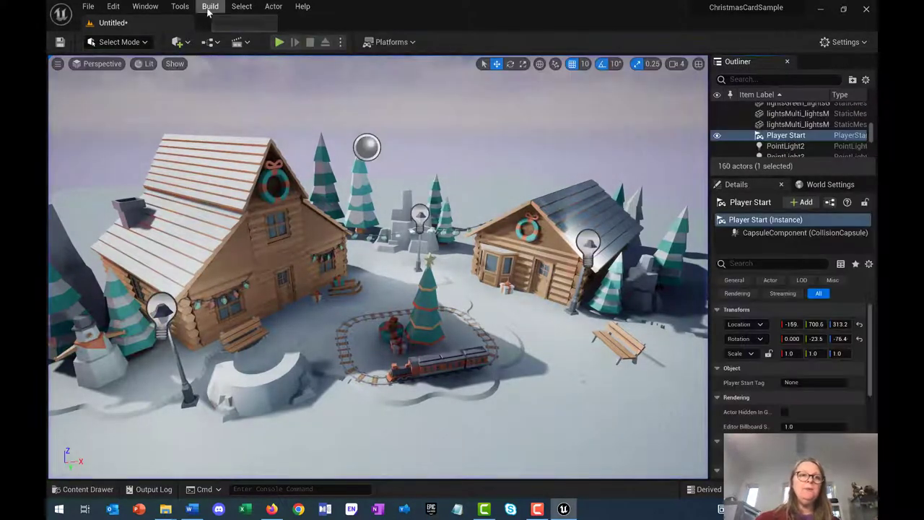
click(207, 9)
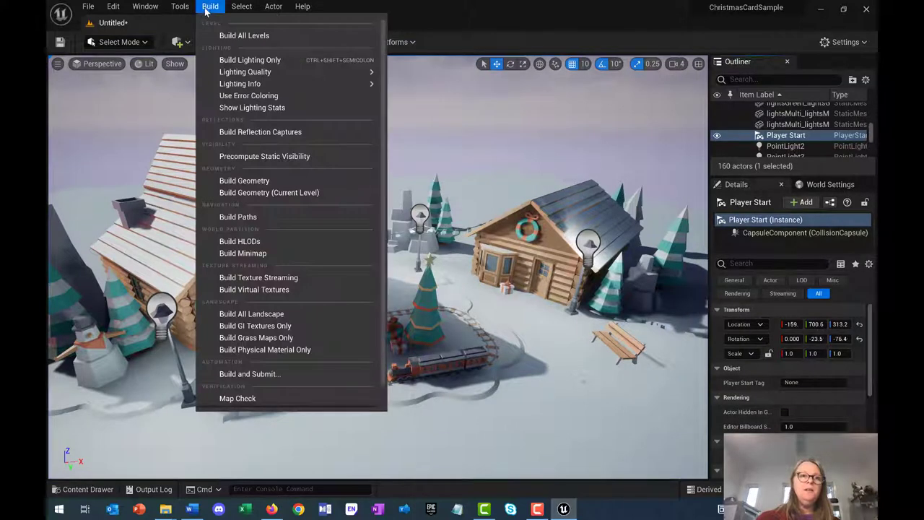
click(251, 60)
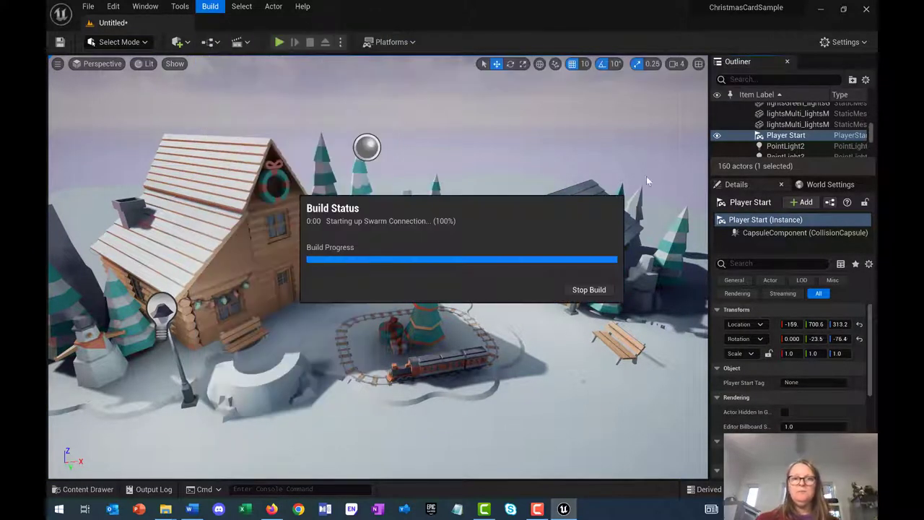